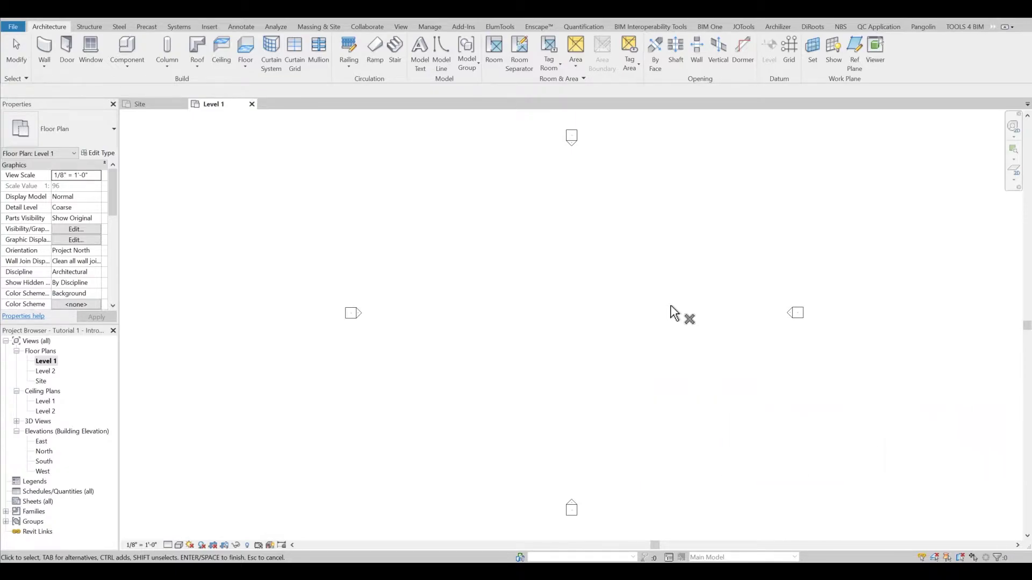
# Review the Project Information details and close the dialog
pyautogui.click(432, 28)
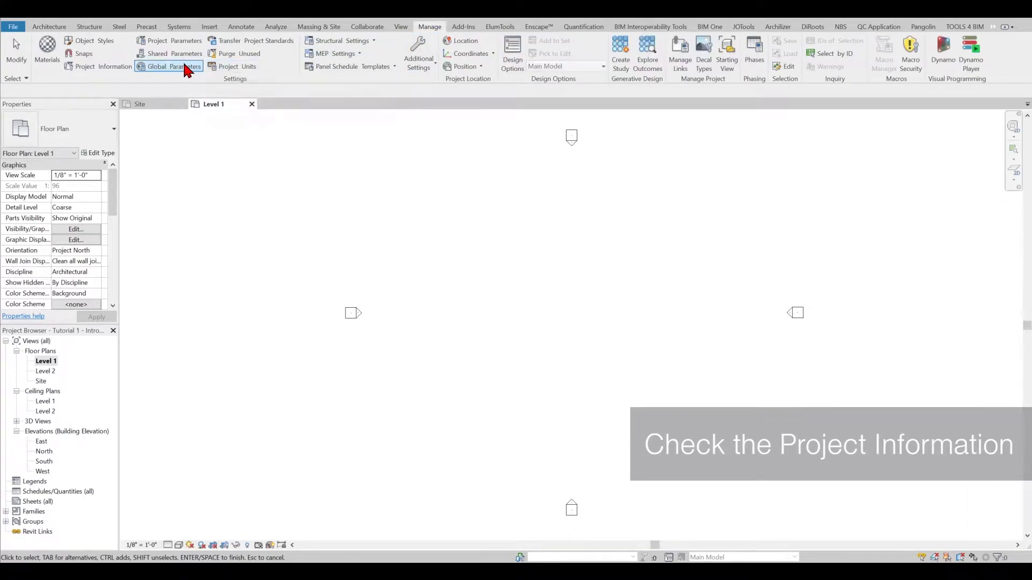
pyautogui.click(98, 66)
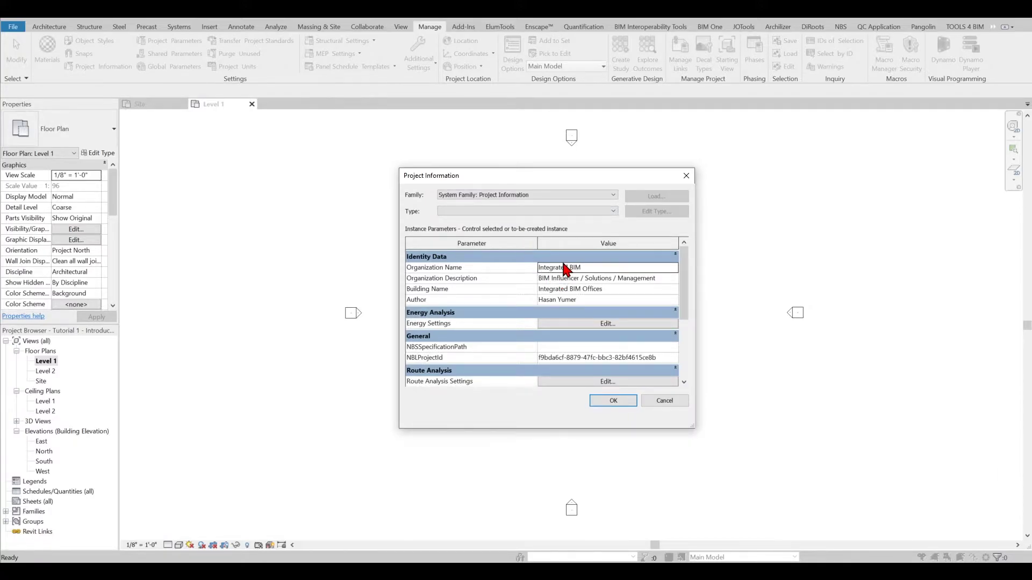
pyautogui.scroll(-3, 562, 309)
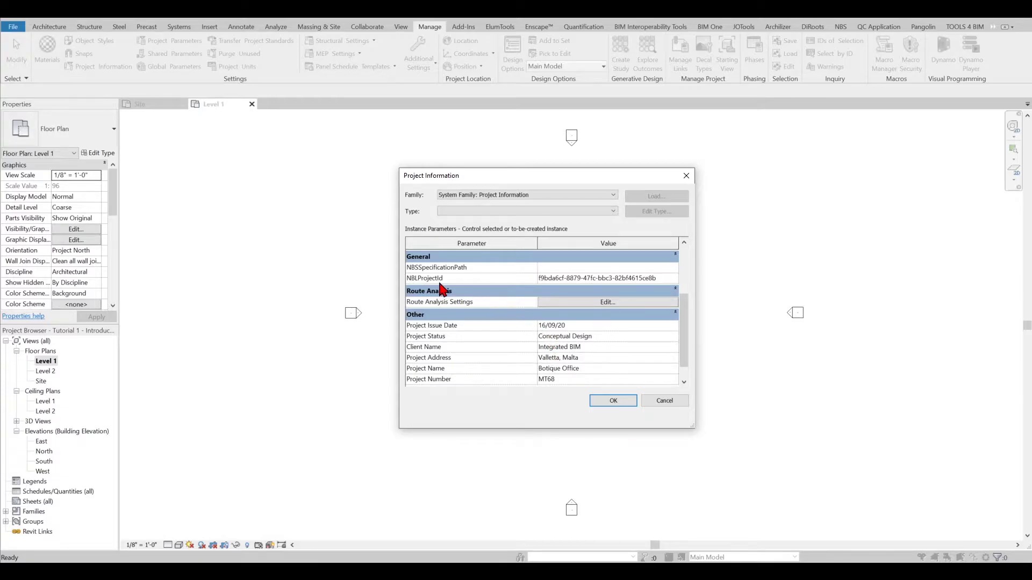
pyautogui.scroll(-1, 427, 300)
pyautogui.scroll(5, 560, 319)
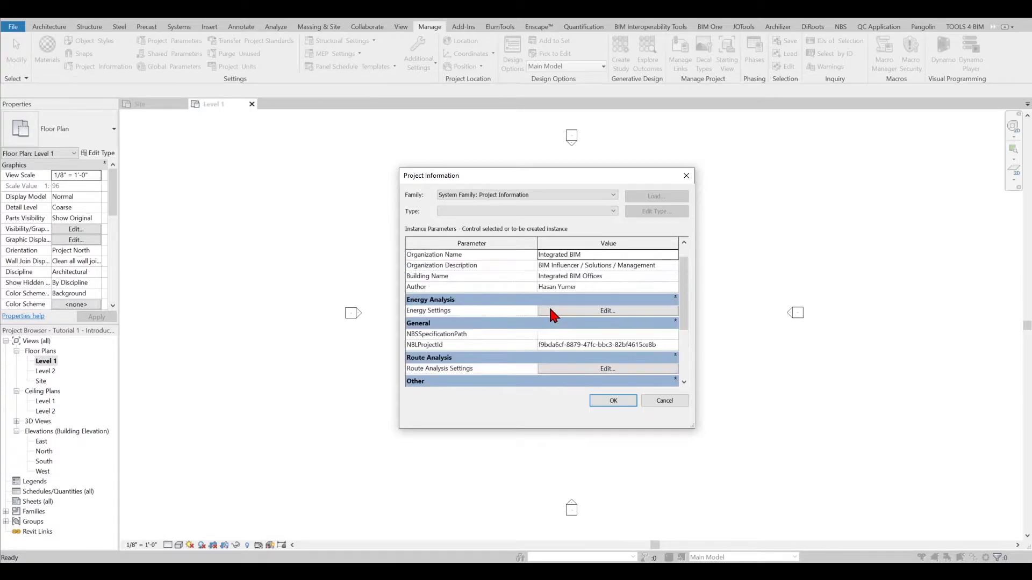
pyautogui.scroll(-5, 590, 324)
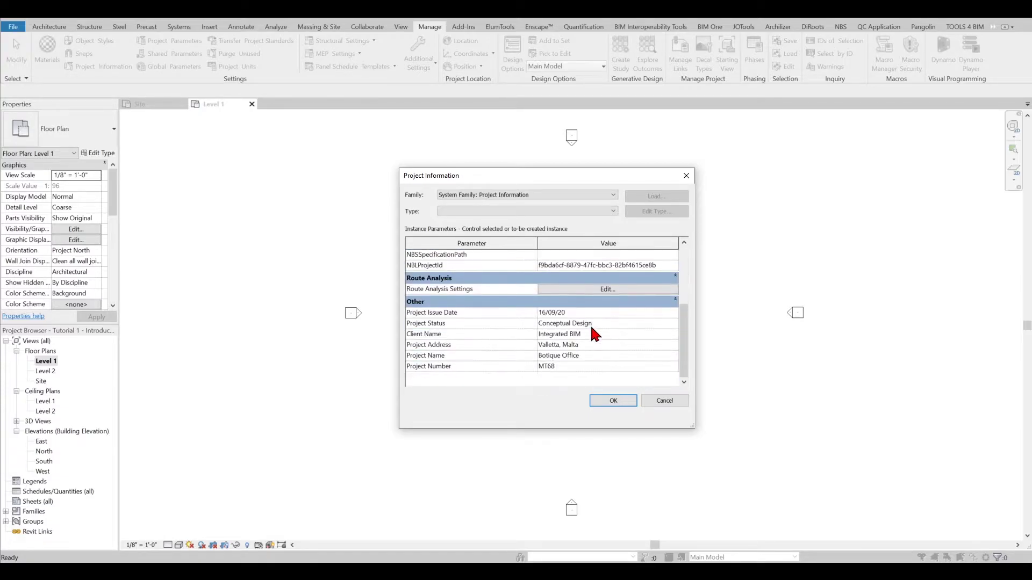
pyautogui.click(613, 401)
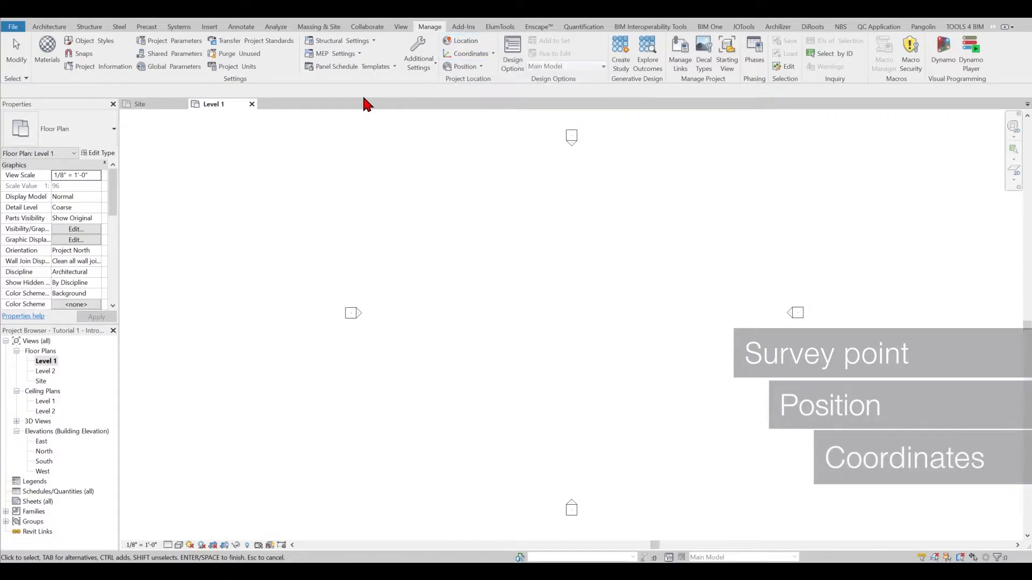
# In the Site plan, inspect the Project Base Point and Survey Point coordinates
pyautogui.doubleClick(41, 381)
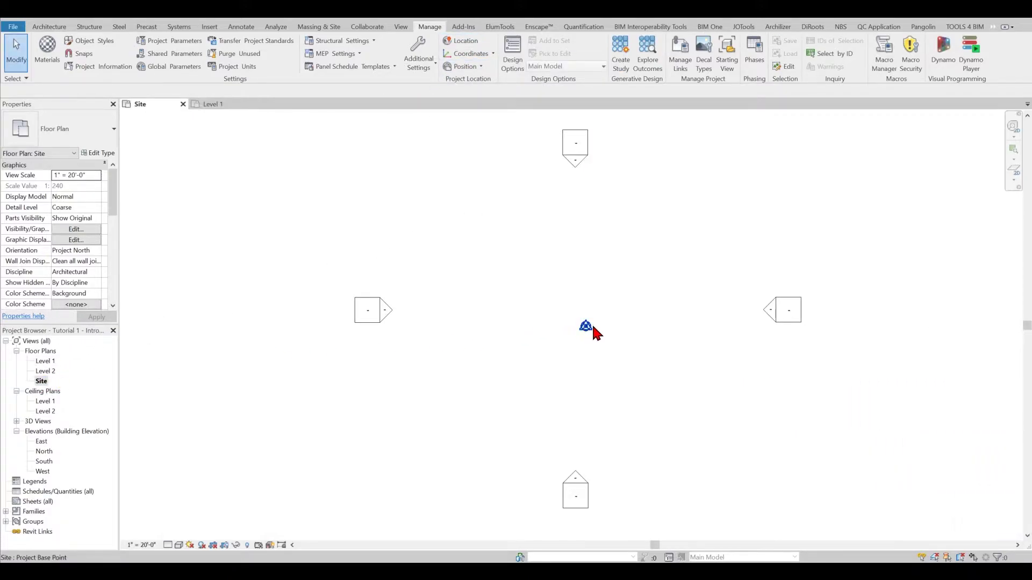
pyautogui.click(585, 328)
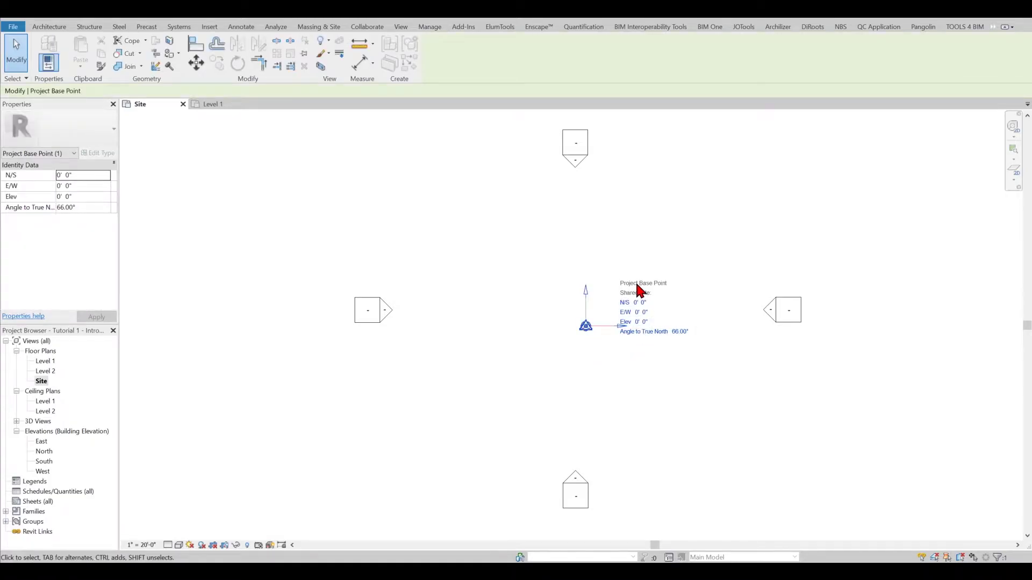
pyautogui.click(586, 325)
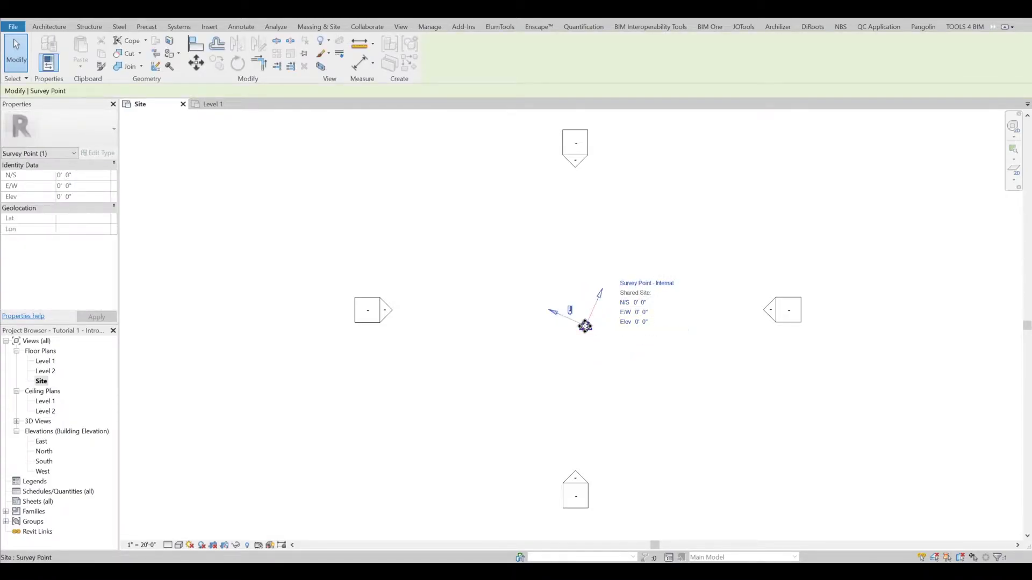
pyautogui.press('Escape')
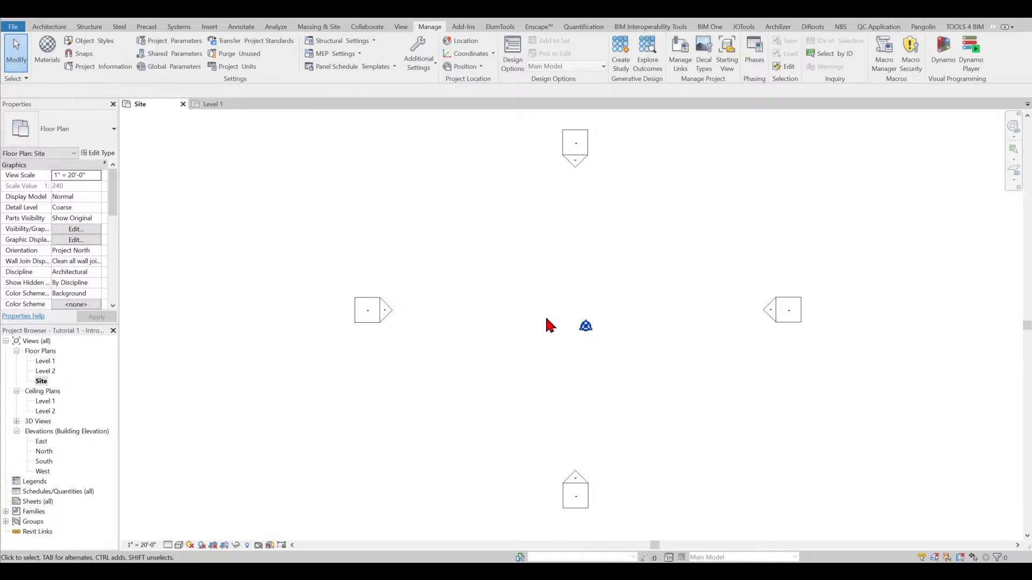
# Set the Site view orientation to True North
pyautogui.click(479, 69)
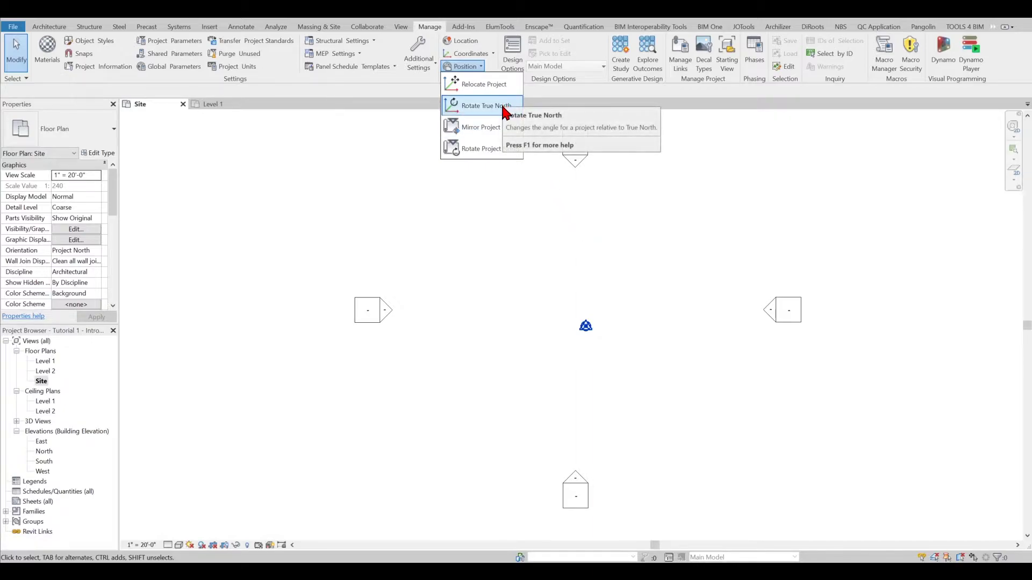
pyautogui.click(353, 209)
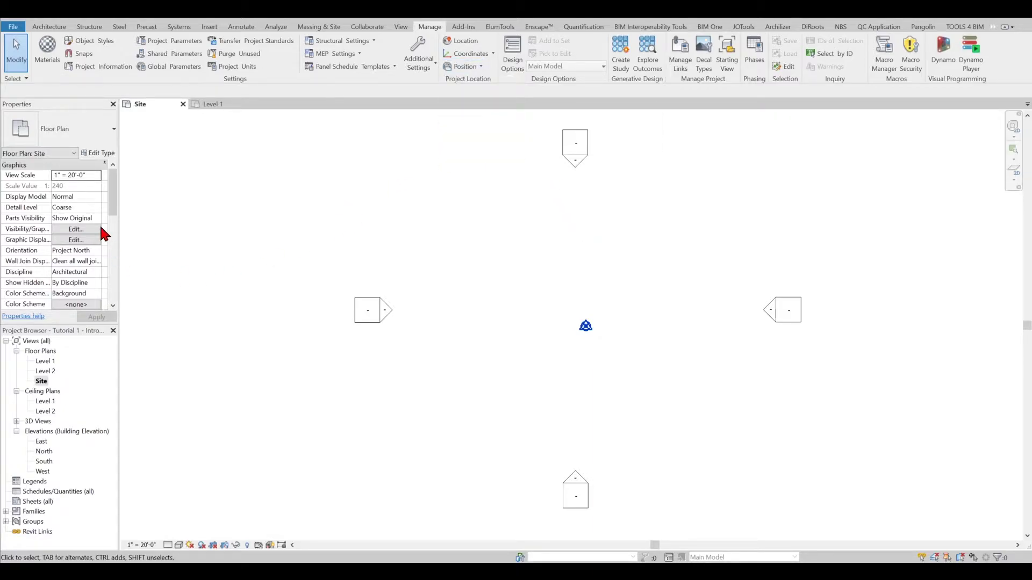
pyautogui.click(97, 252)
pyautogui.click(86, 269)
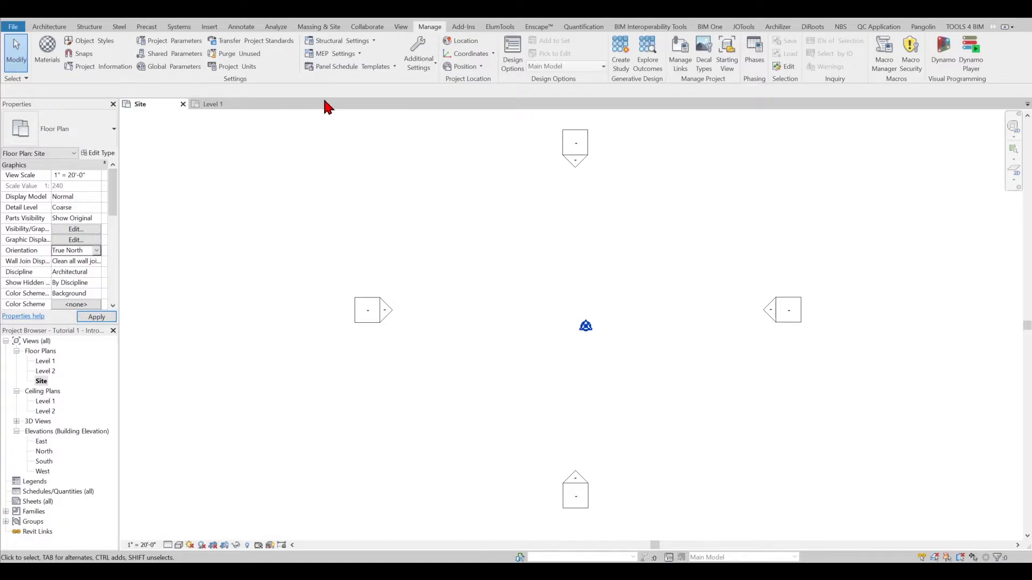
# Rotate True North by picking a start ray and an end ray
pyautogui.click(484, 68)
pyautogui.click(484, 103)
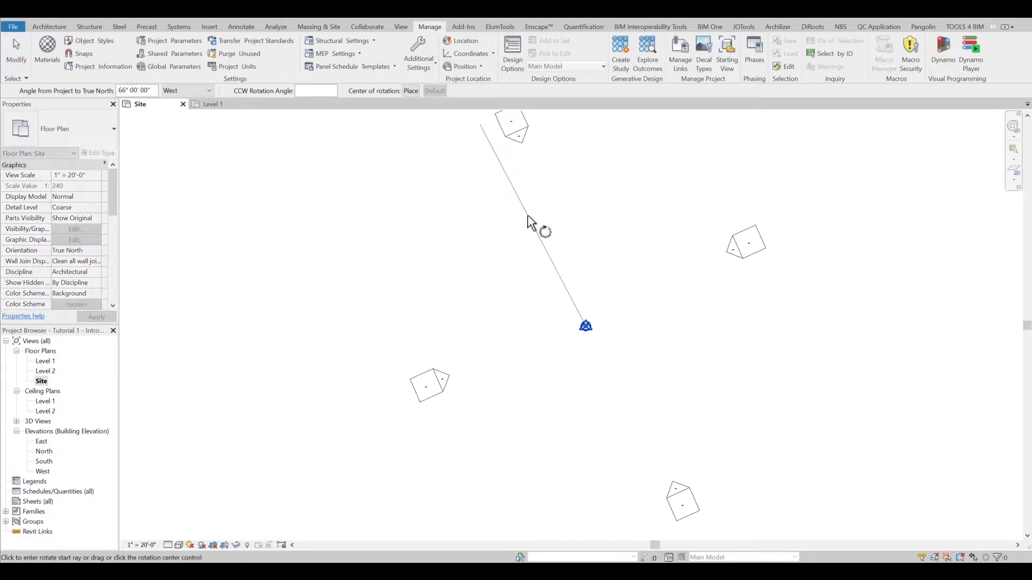
pyautogui.click(528, 215)
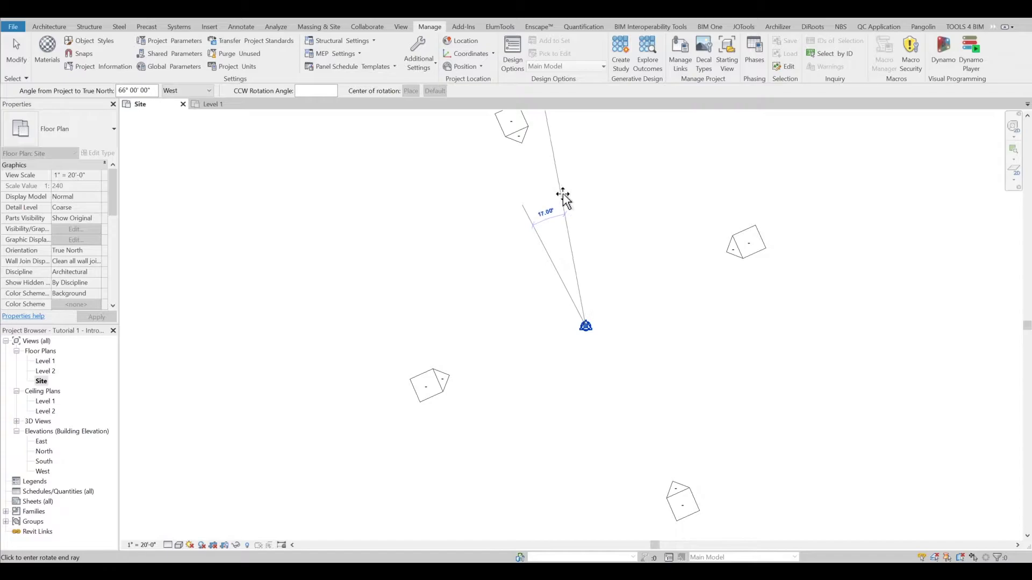
pyautogui.click(623, 201)
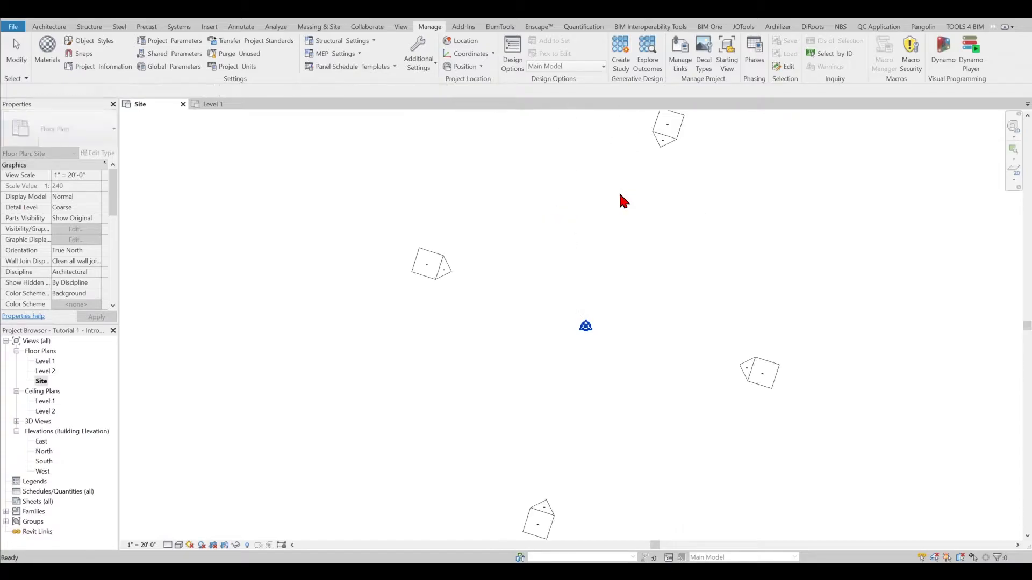
pyautogui.click(481, 67)
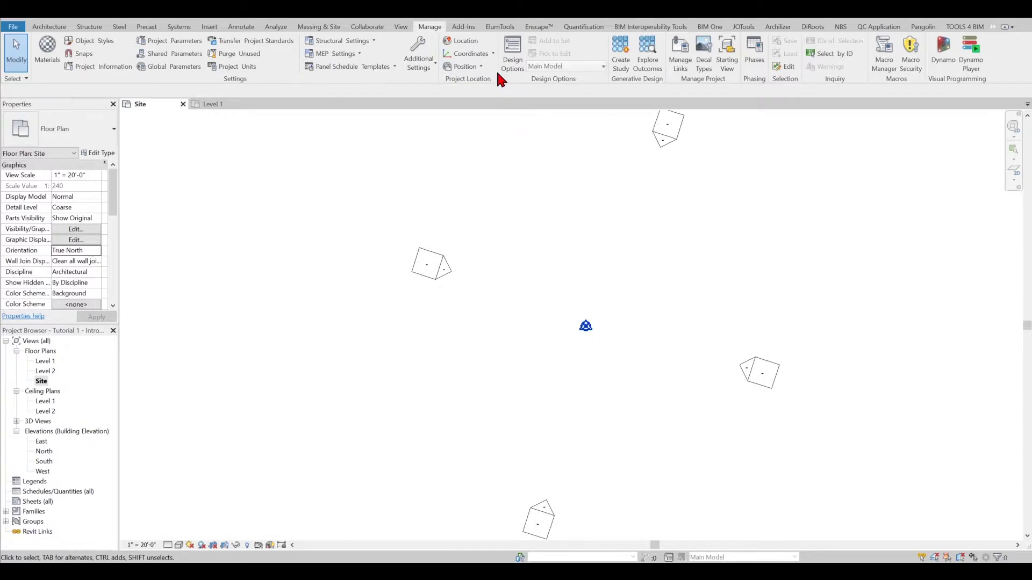
pyautogui.click(491, 54)
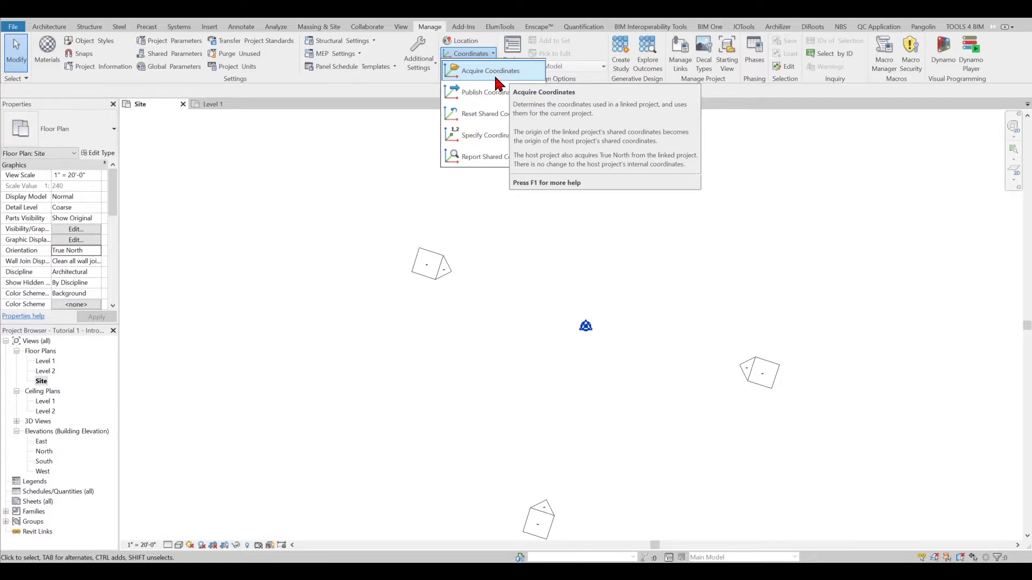
pyautogui.click(463, 41)
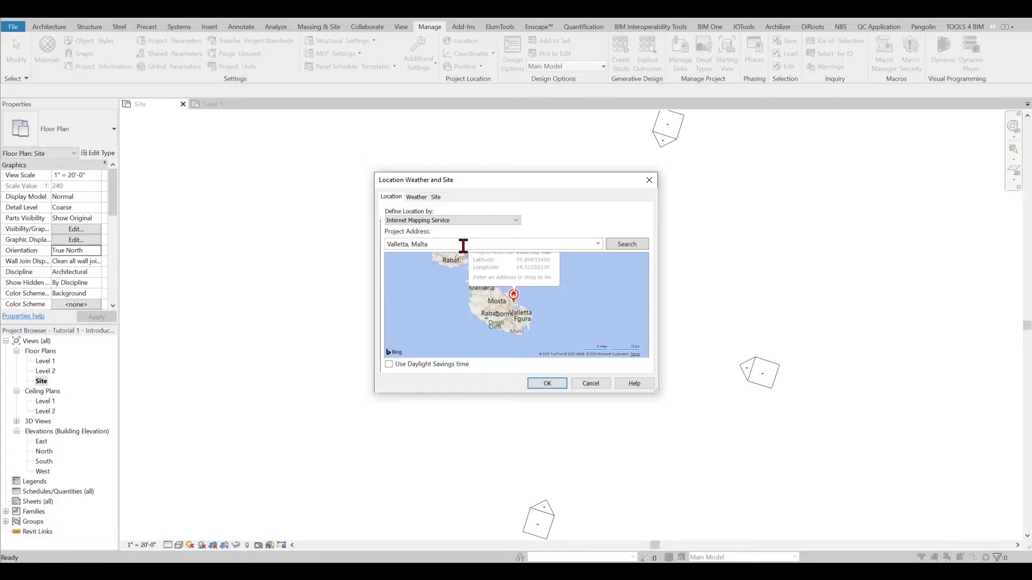
pyautogui.click(547, 383)
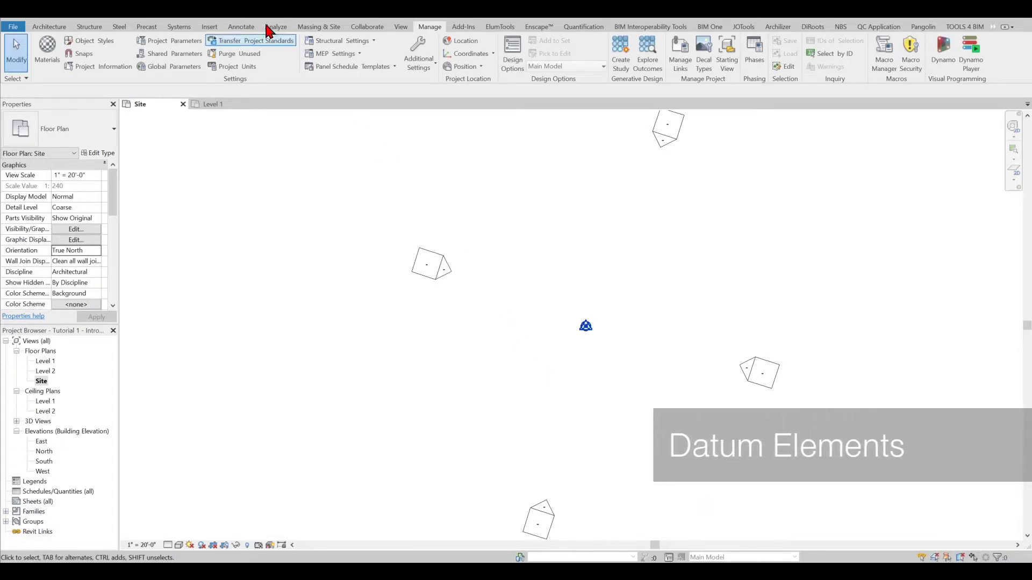
# Return the Site view to Project North, then start the Grid tool on Level 1
pyautogui.click(57, 28)
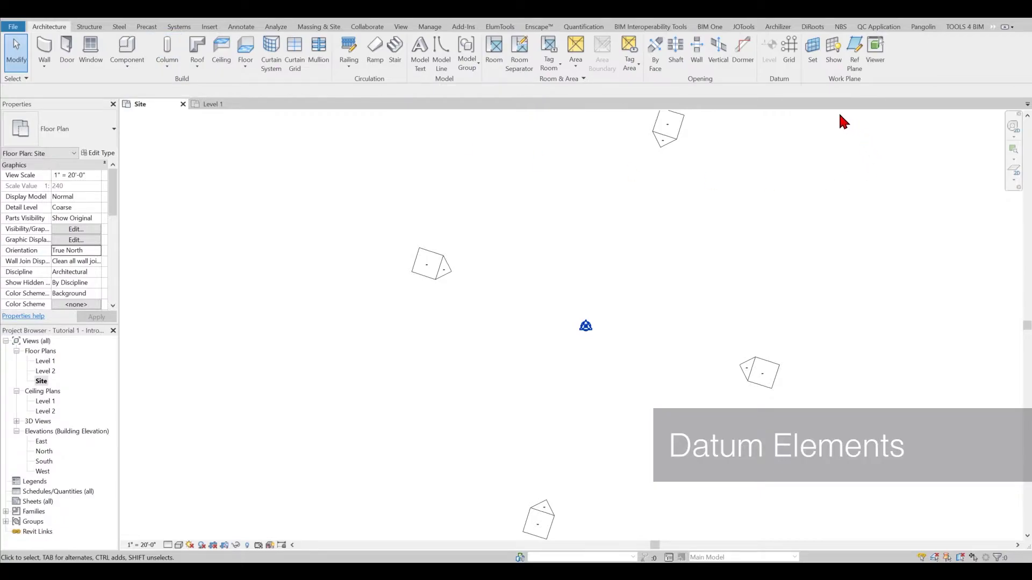
pyautogui.click(86, 250)
pyautogui.click(96, 251)
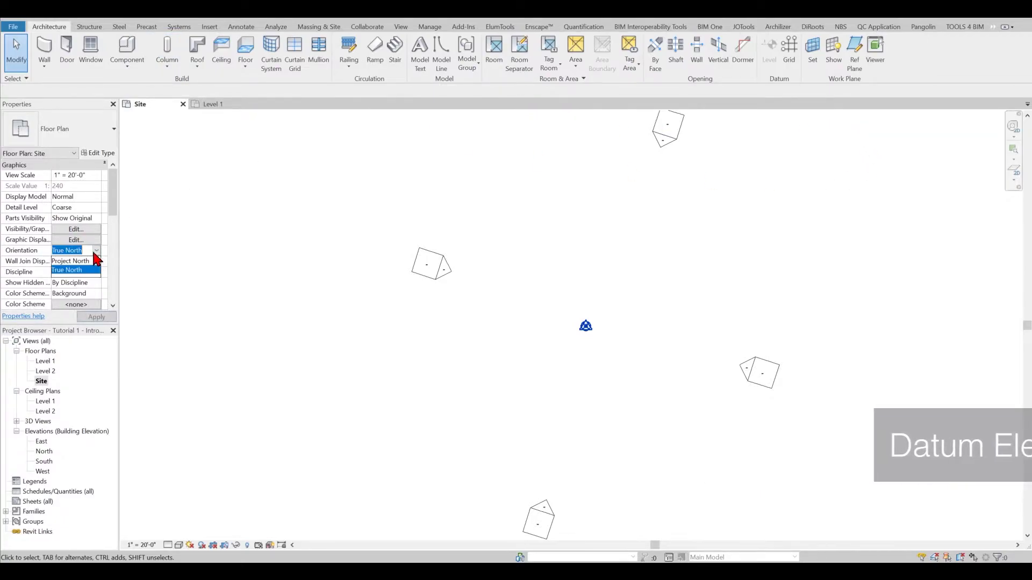
pyautogui.click(70, 261)
pyautogui.doubleClick(46, 361)
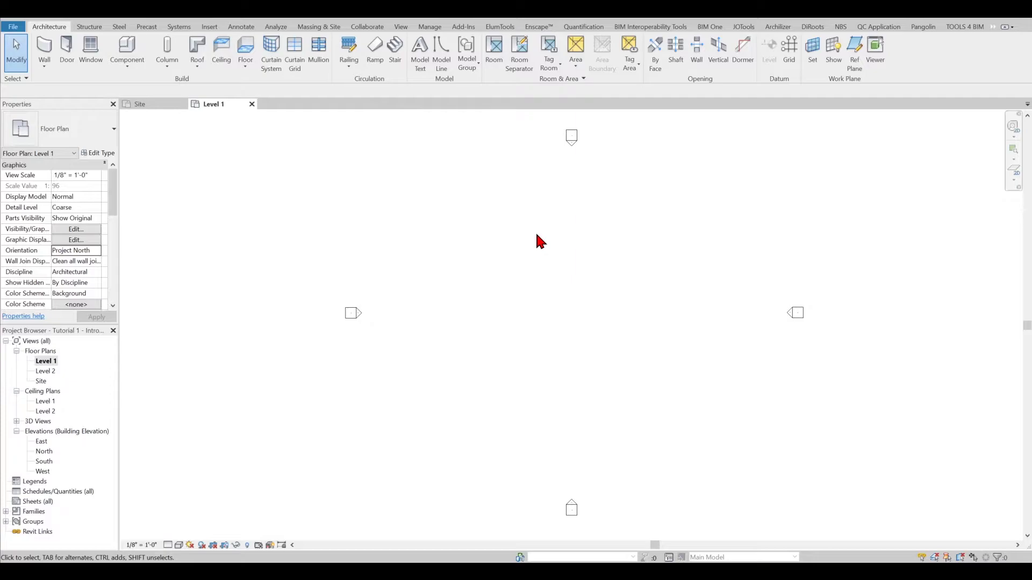
pyautogui.click(790, 51)
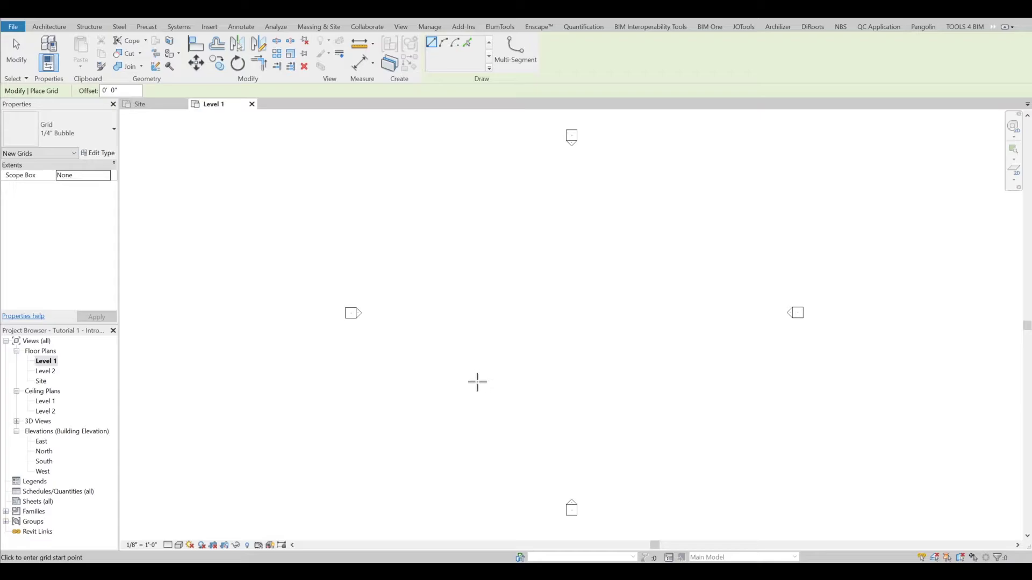
# Draw vertical grid line 1 on the Level 1 plan
pyautogui.click(481, 388)
pyautogui.click(482, 205)
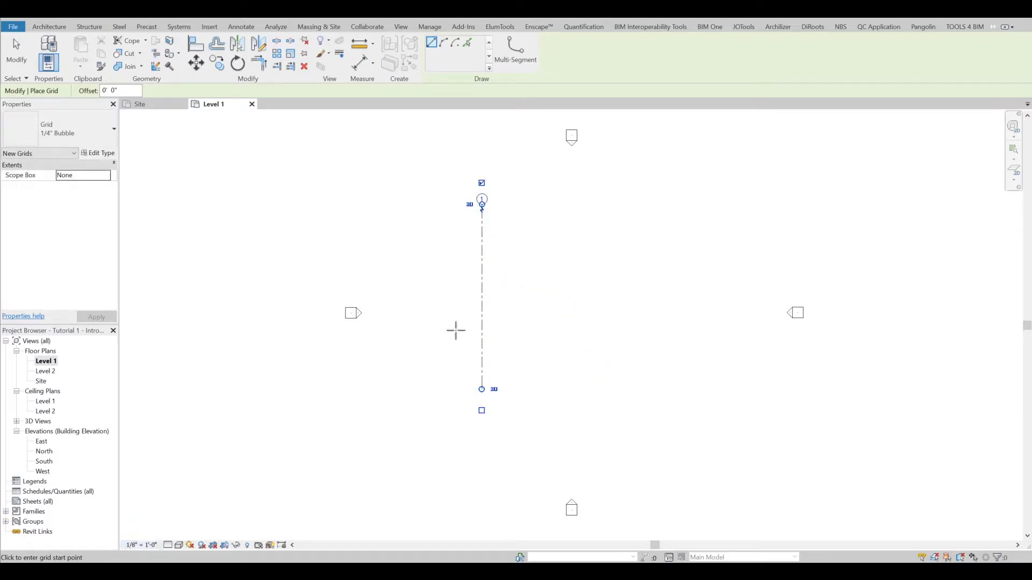
pyautogui.press('Escape')
pyautogui.press('Escape')
# Select grid 1 and start Array (AR), cancelling the first attempts
pyautogui.click(483, 281)
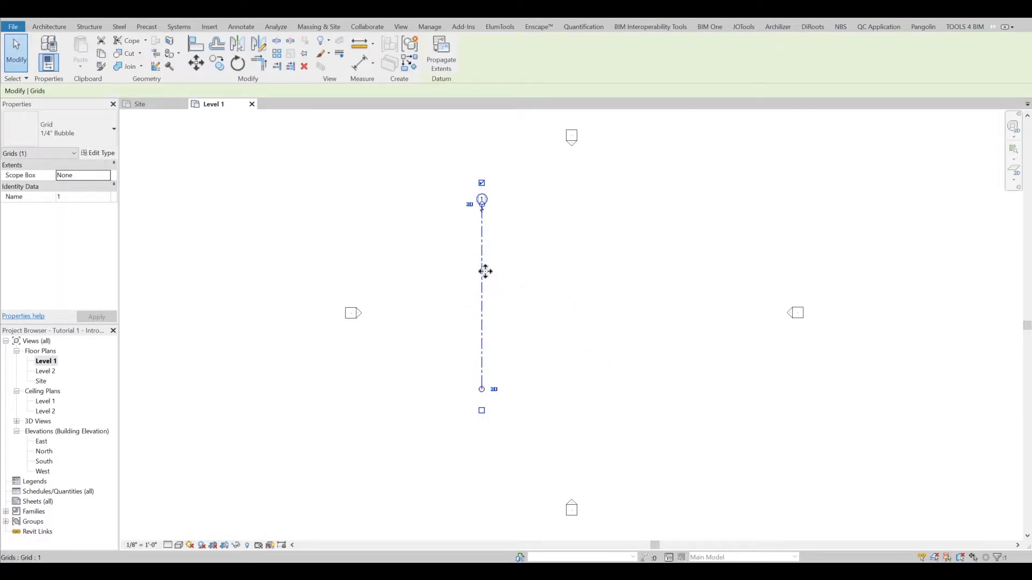
pyautogui.press('a')
pyautogui.press('r')
pyautogui.click(487, 265)
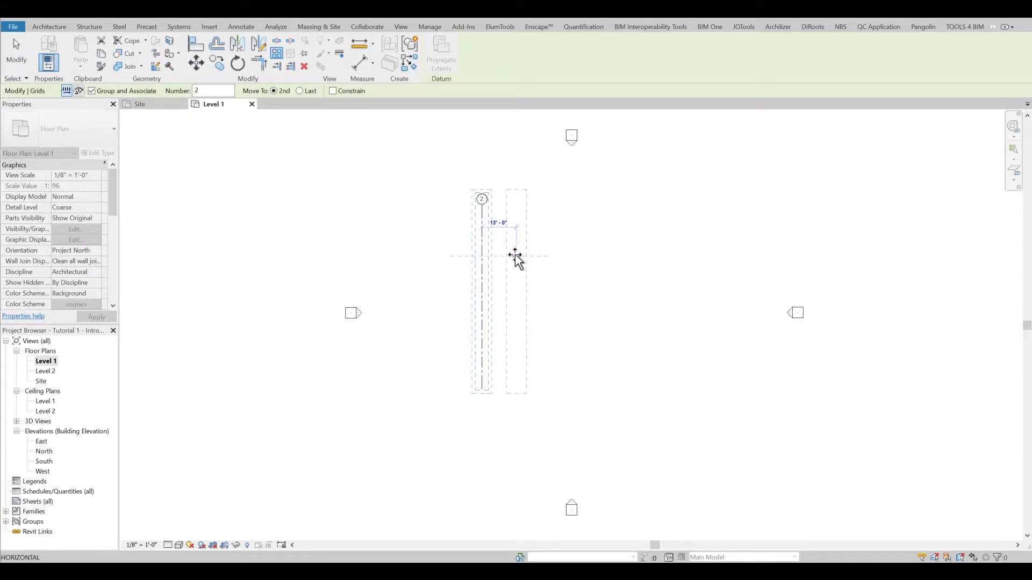
pyautogui.press('Escape')
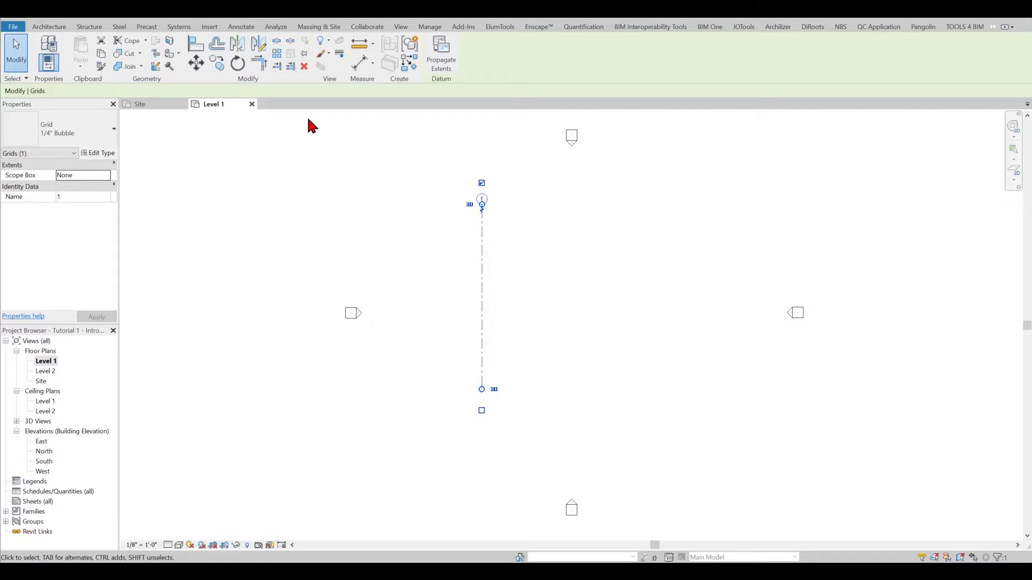
pyautogui.click(276, 54)
pyautogui.press('Escape')
pyautogui.press('Escape')
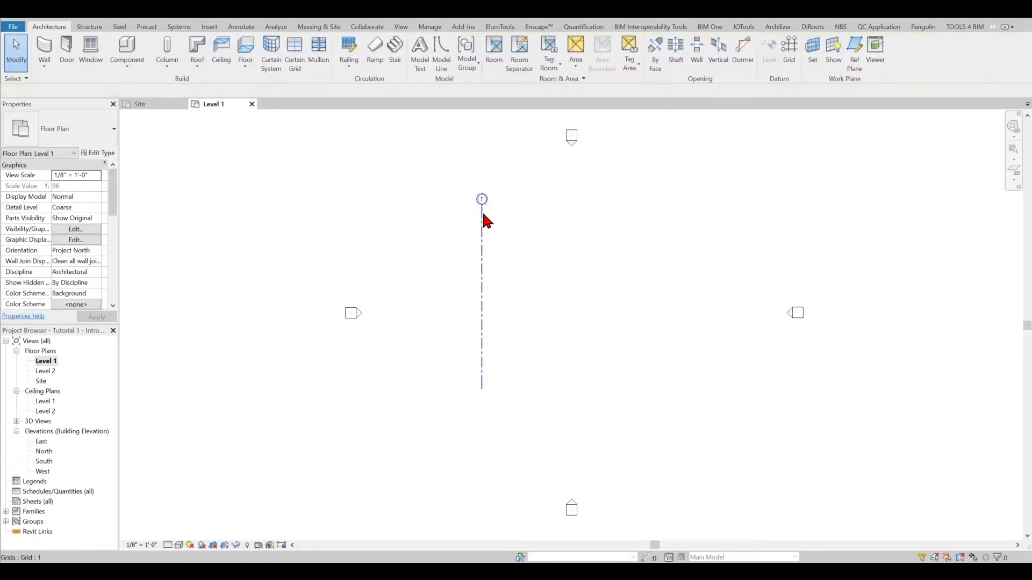
# Array grid 1 into eight grids spaced 5' apart
pyautogui.click(483, 216)
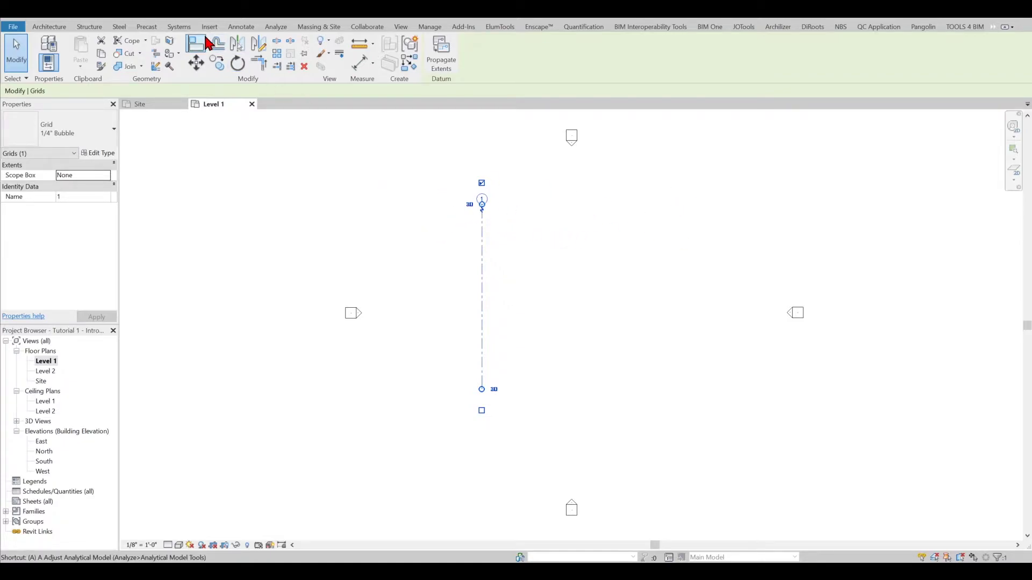
pyautogui.click(276, 54)
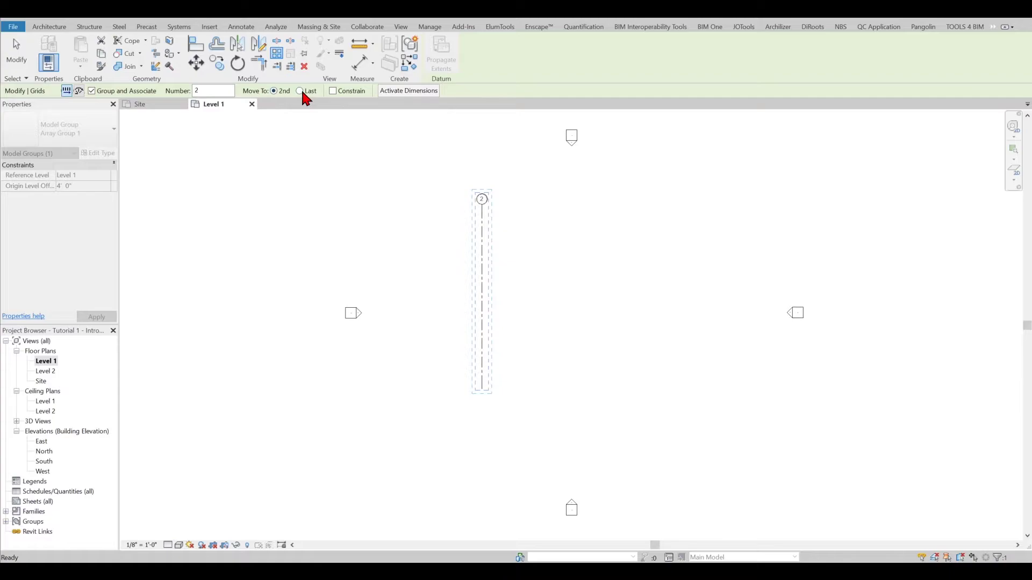
pyautogui.click(482, 231)
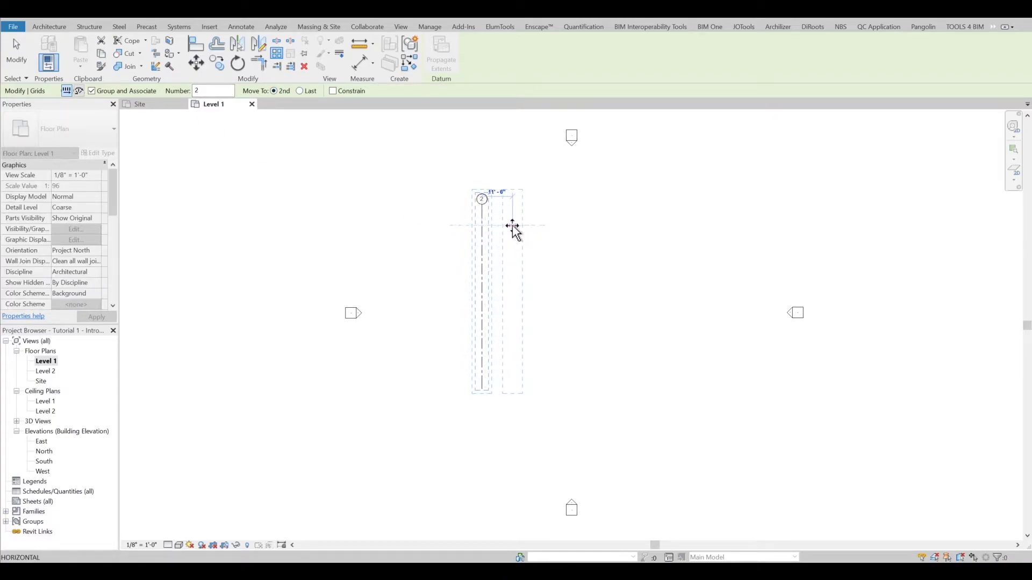
pyautogui.write('5')
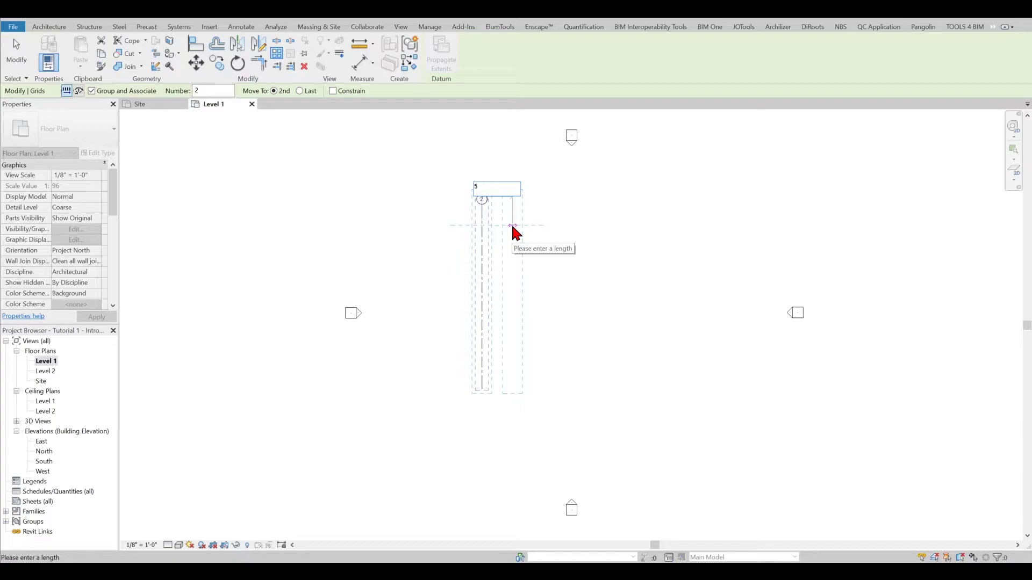
pyautogui.press('Return')
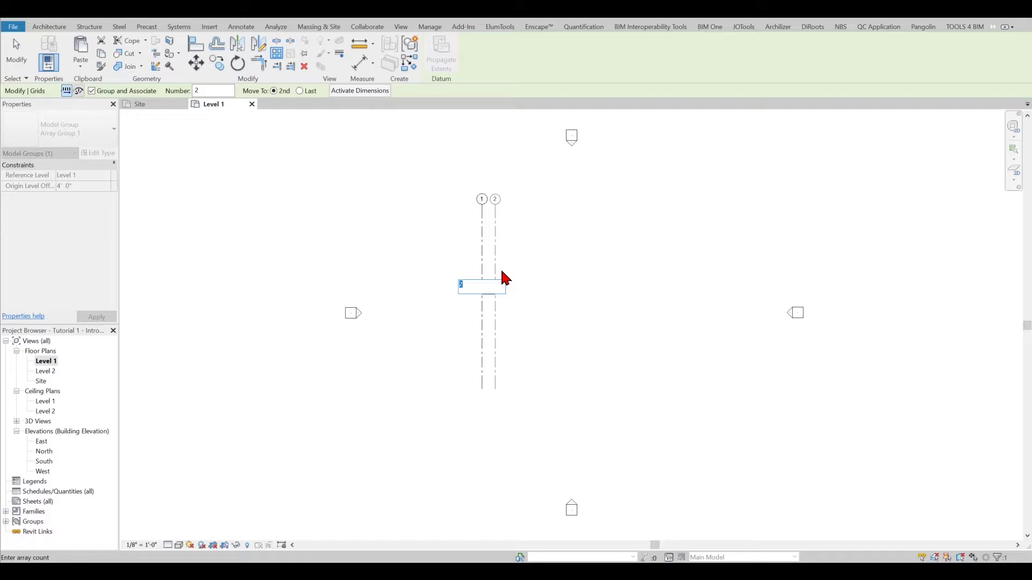
pyautogui.write('8')
pyautogui.press('Return')
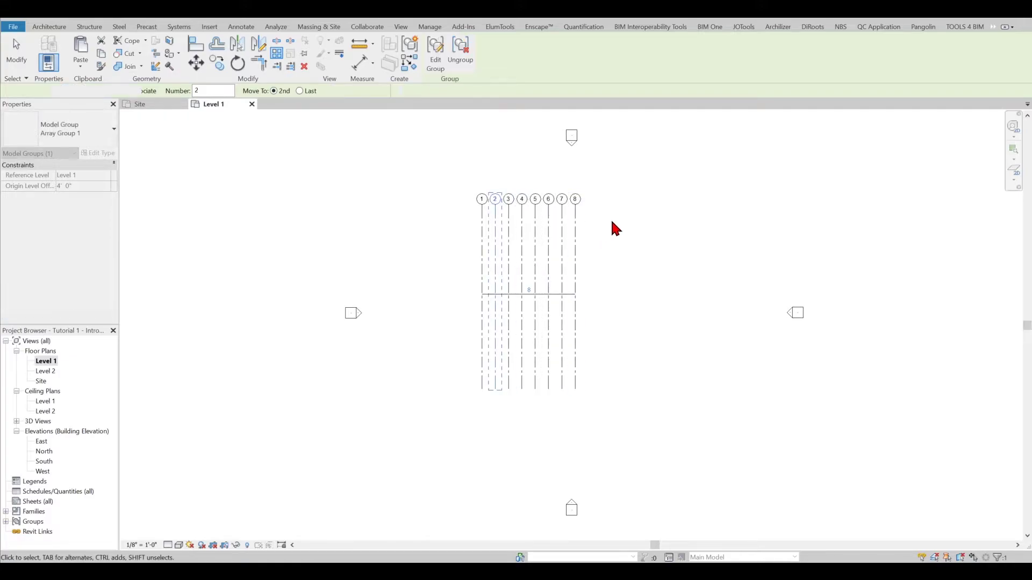
pyautogui.press('Escape')
# Try dragging grid 8 farther right, then undo to keep the 5' spacing
pyautogui.scroll(2, 570, 234)
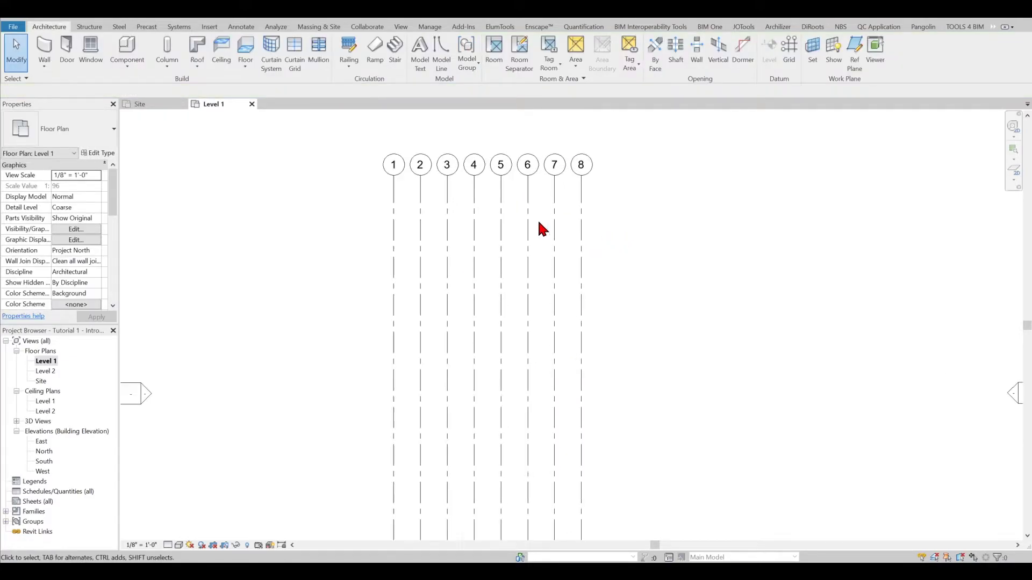
pyautogui.moveTo(617, 210); pyautogui.dragTo(249, 219)
pyautogui.click(616, 207)
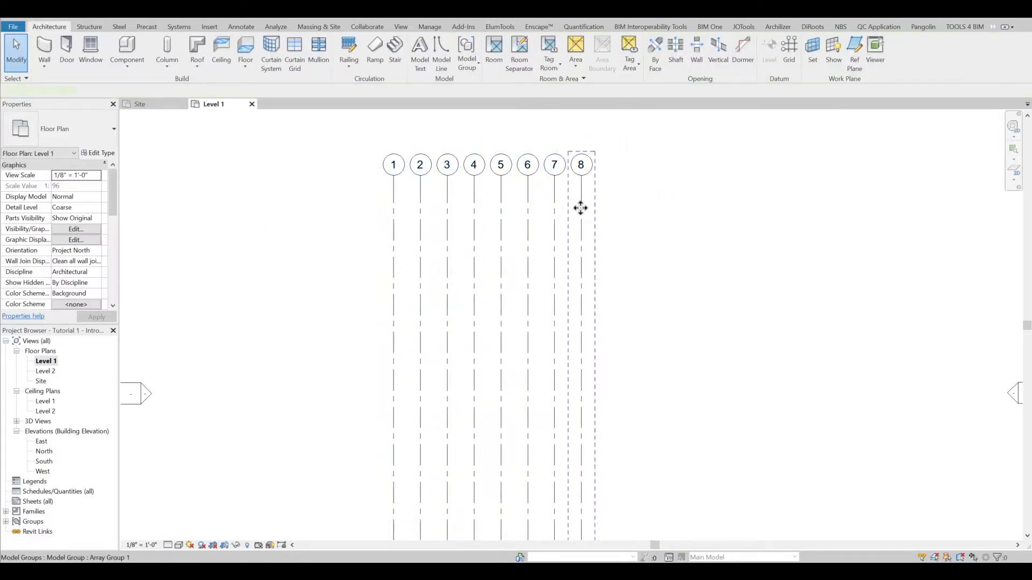
pyautogui.moveTo(580, 207); pyautogui.dragTo(687, 210)
pyautogui.hotkey('ctrl', 'z')
# Draw a horizontal grid across grids 1–8 and rename its bubble to A
pyautogui.click(785, 216)
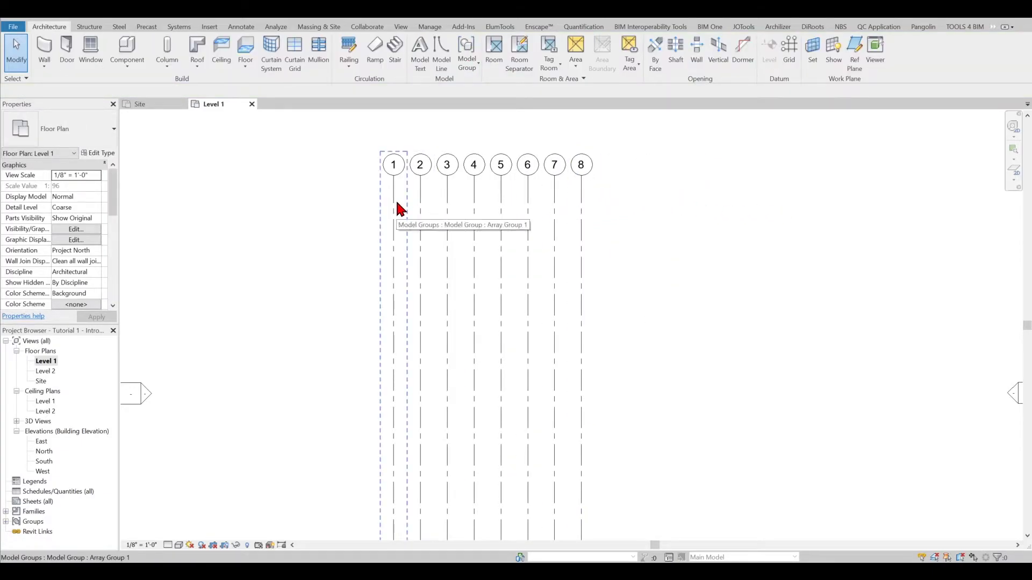
pyautogui.click(789, 52)
pyautogui.click(599, 187)
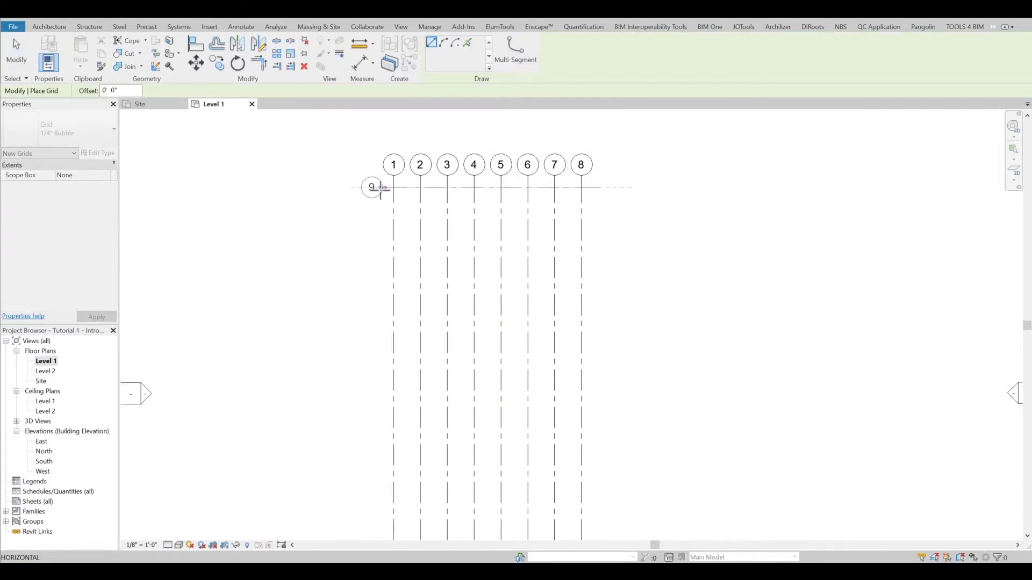
pyautogui.click(367, 187)
pyautogui.press('Escape')
pyautogui.press('Escape')
pyautogui.click(357, 189)
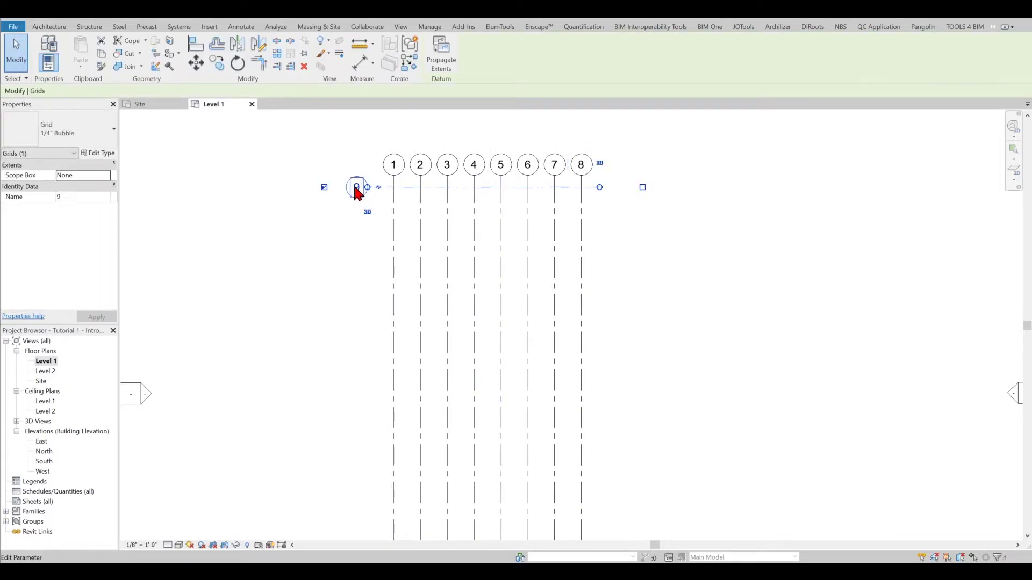
pyautogui.click(357, 187)
pyautogui.write('A')
pyautogui.press('Return')
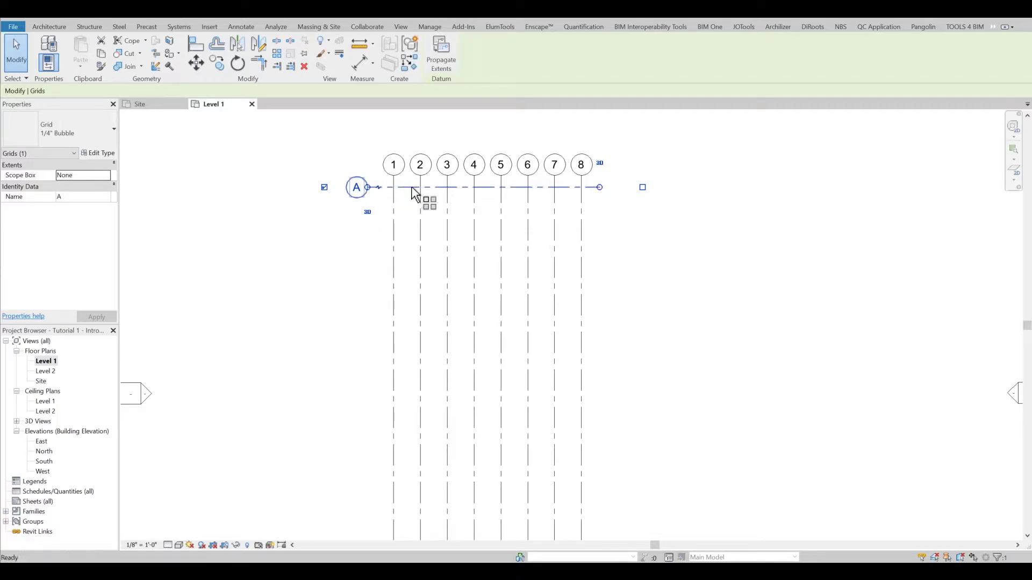
# Array grid A into 12 grids at 5' spacing, giving A through L
pyautogui.press('a')
pyautogui.press('r')
pyautogui.click(410, 187)
pyautogui.write('5')
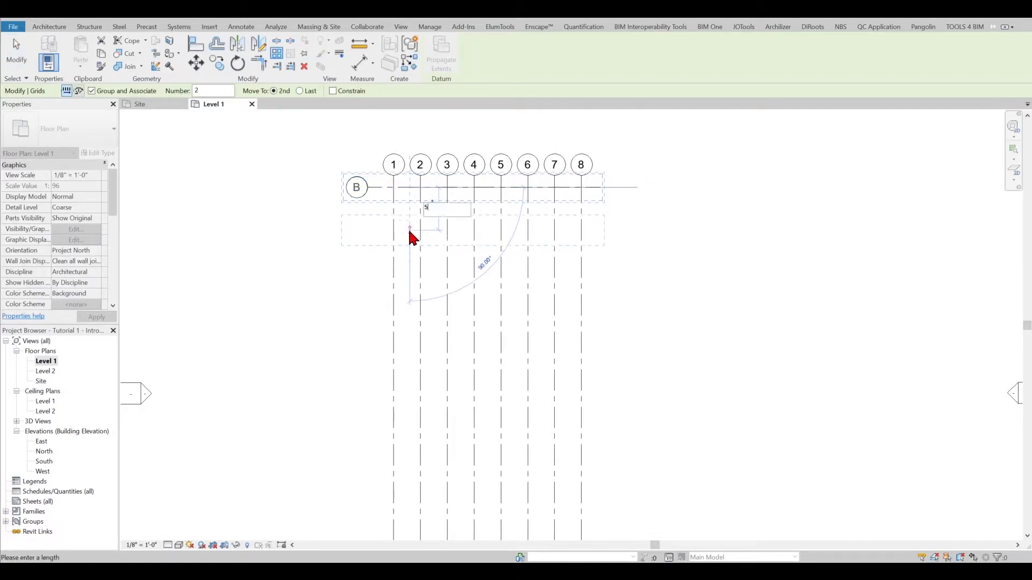
pyautogui.press('Return')
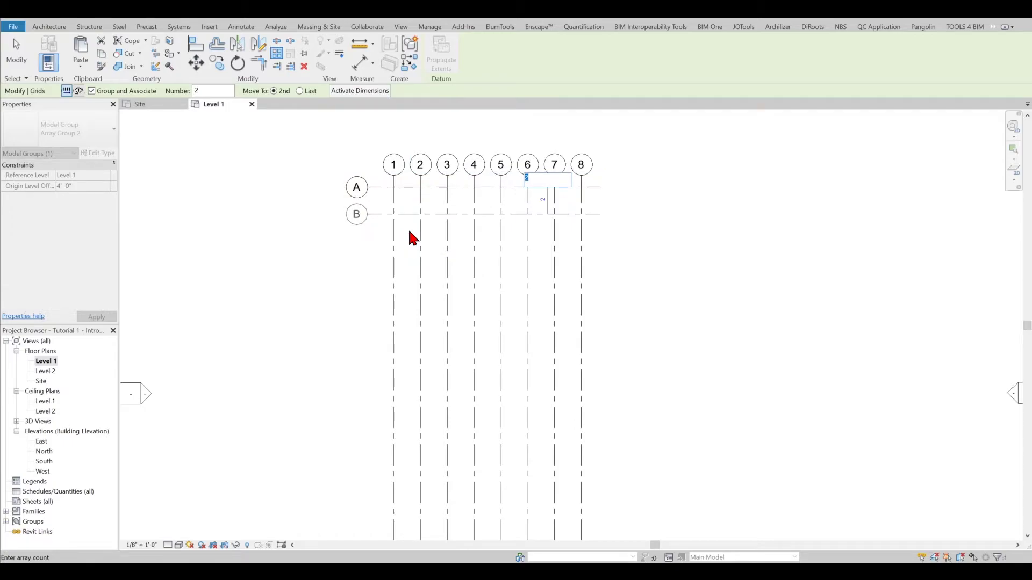
pyautogui.write('12')
pyautogui.press('Return')
pyautogui.press('Escape')
pyautogui.scroll(-1, 577, 246)
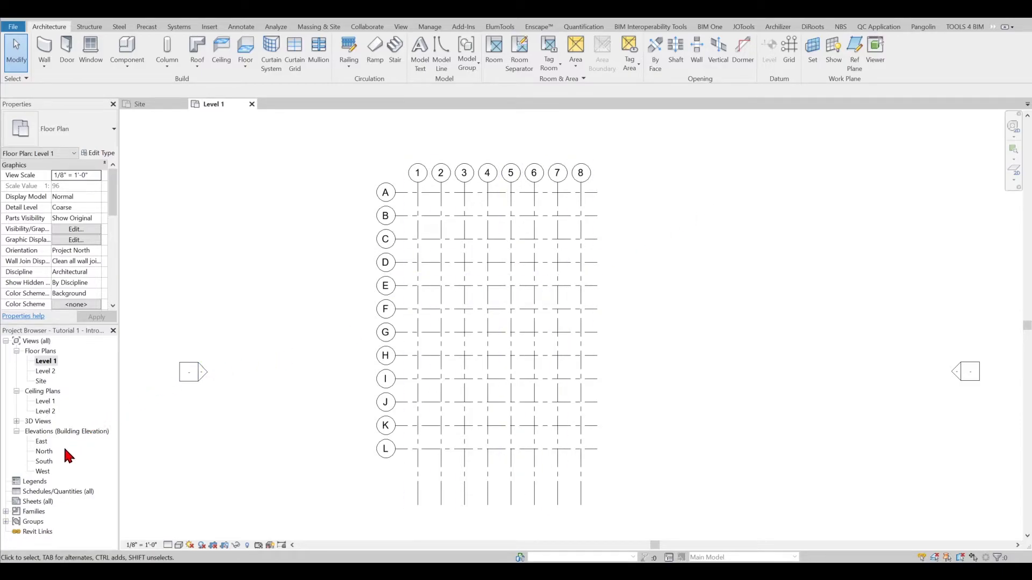
# In the North elevation, add Levels 3 and 4 at 10' offsets above Level 2
pyautogui.doubleClick(47, 452)
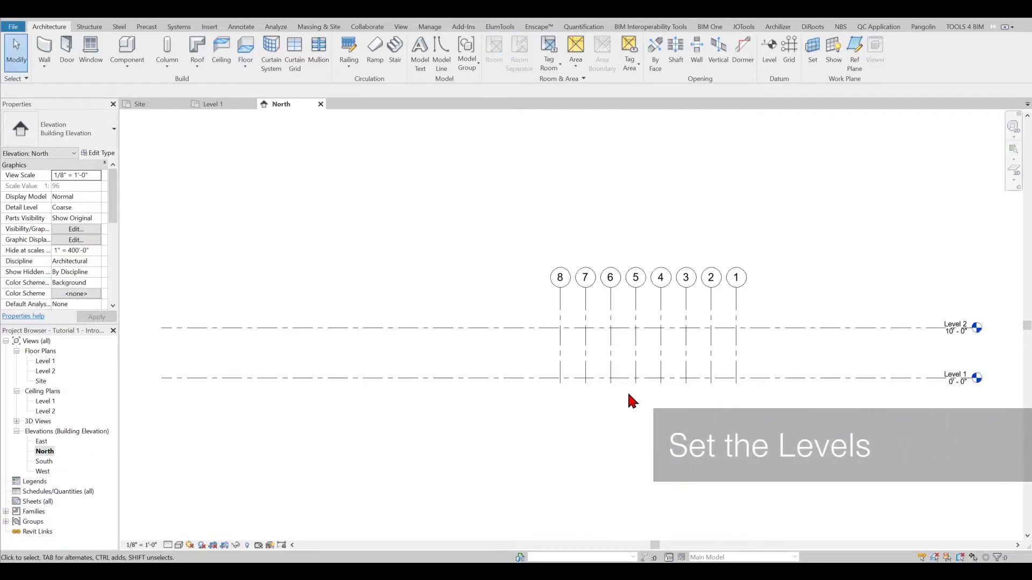
pyautogui.click(776, 327)
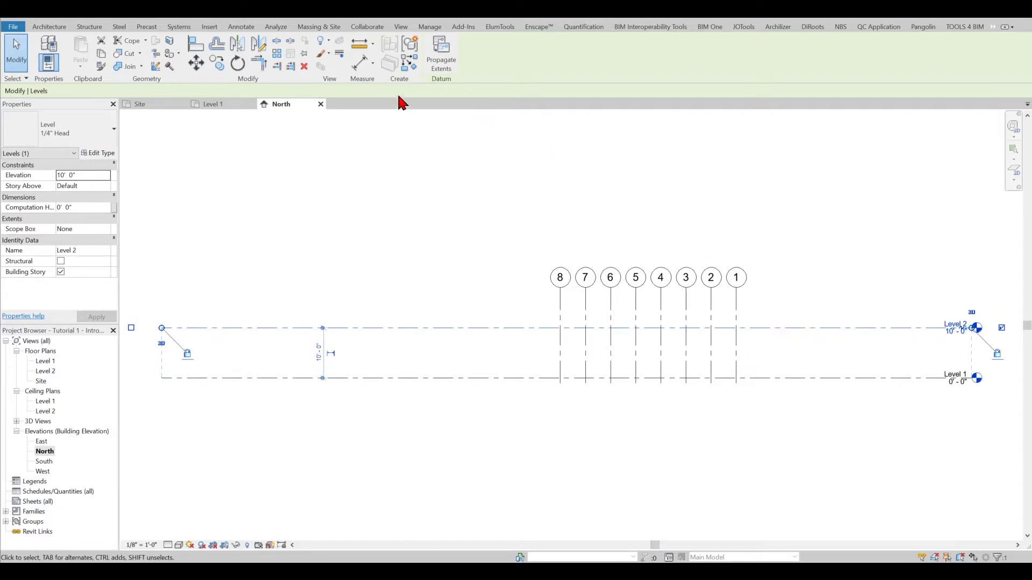
pyautogui.click(410, 65)
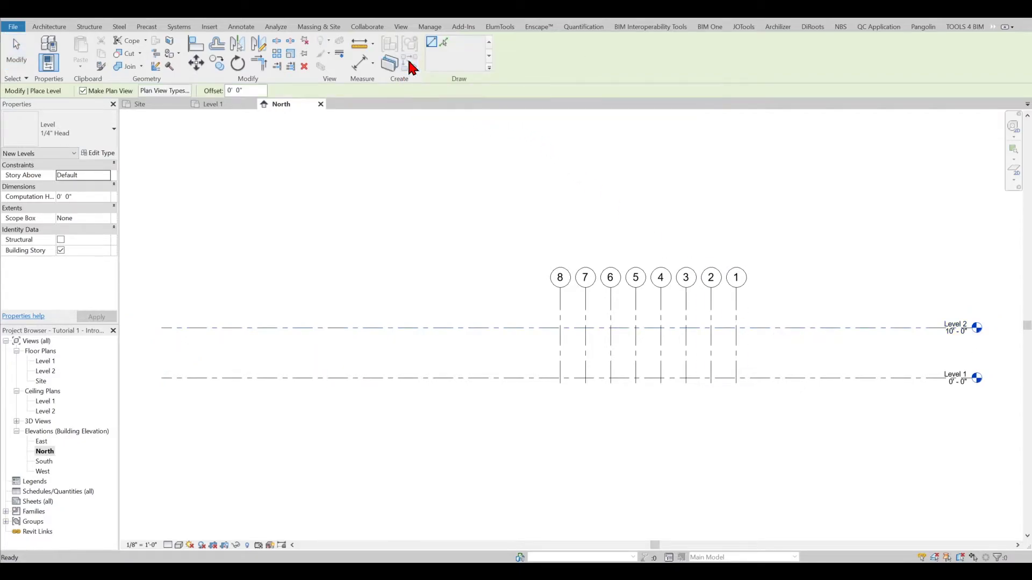
pyautogui.click(443, 42)
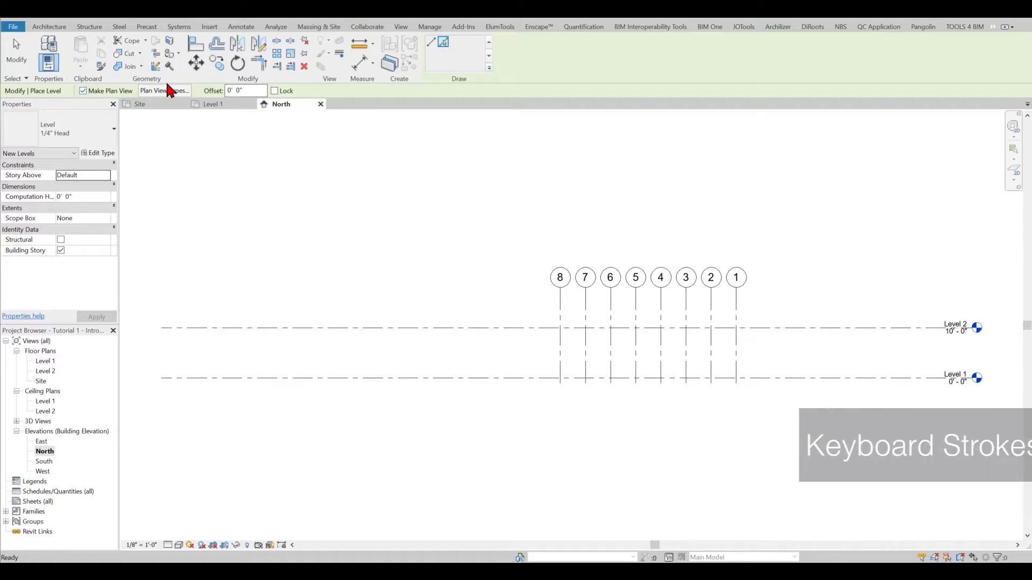
pyautogui.doubleClick(236, 91)
pyautogui.write('10')
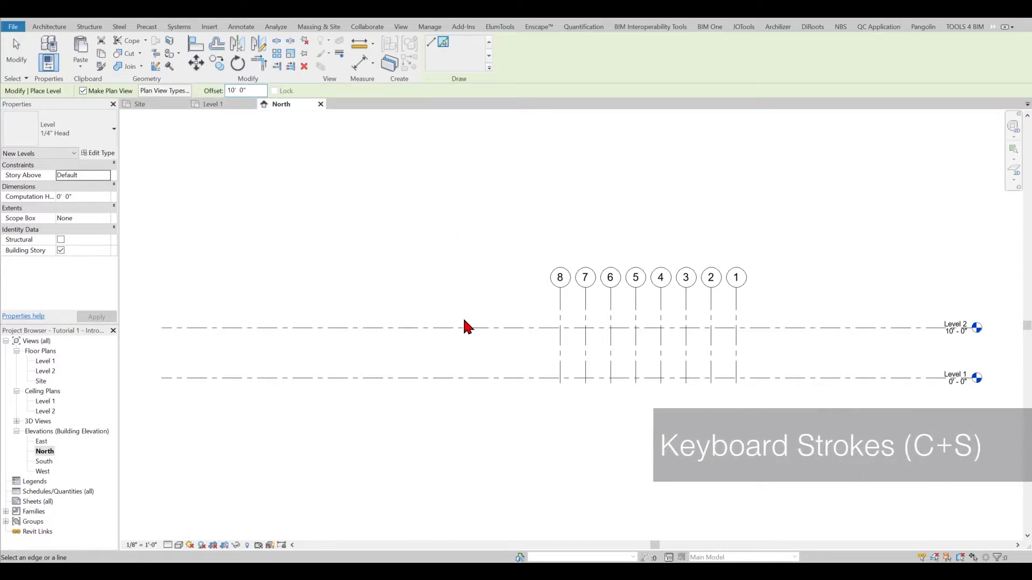
pyautogui.click(423, 327)
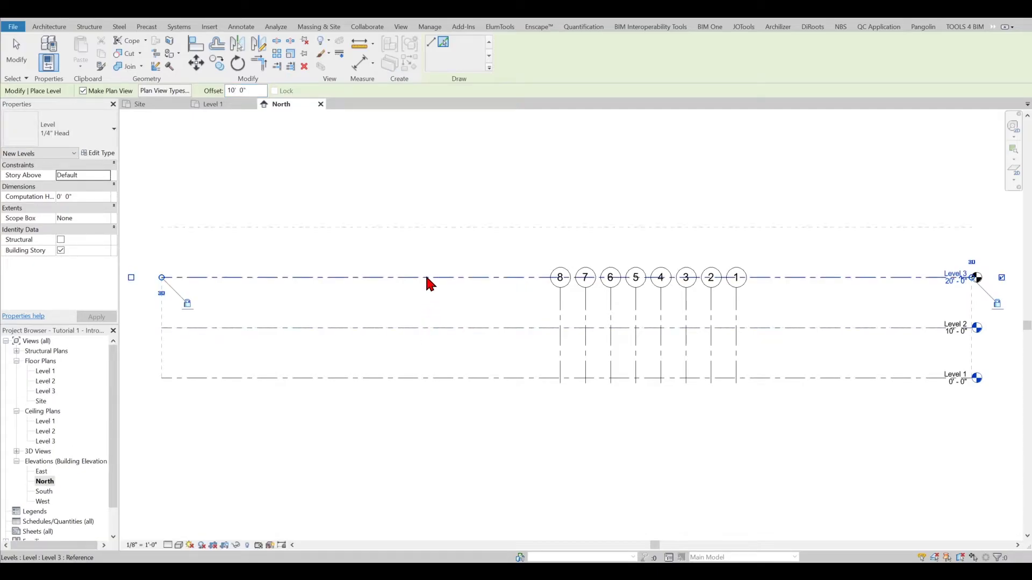
pyautogui.click(426, 277)
pyautogui.press('Escape')
pyautogui.press('Escape')
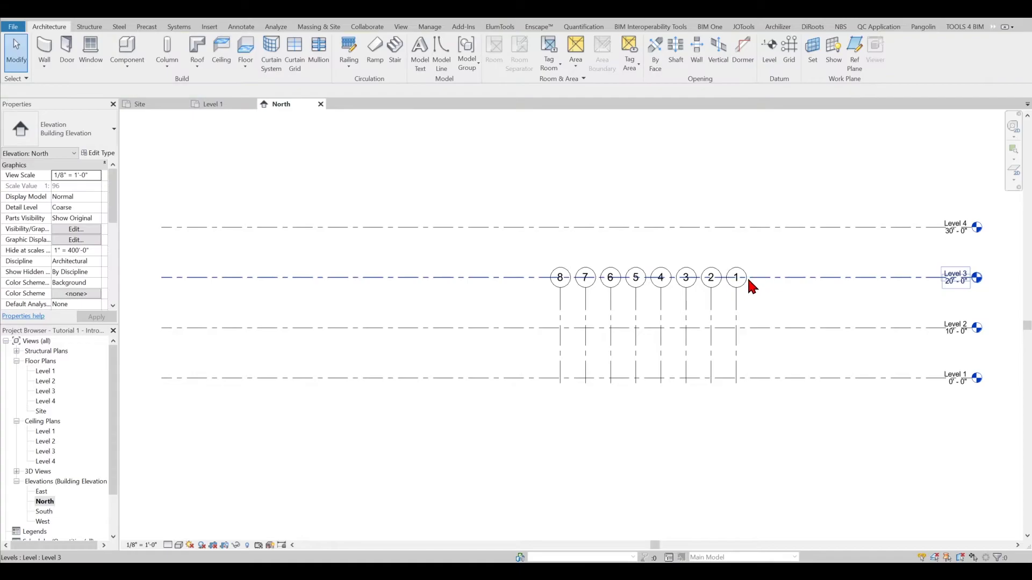
# Drag the grid 1–8 heads up above Level 4
pyautogui.moveTo(776, 310); pyautogui.dragTo(511, 305)
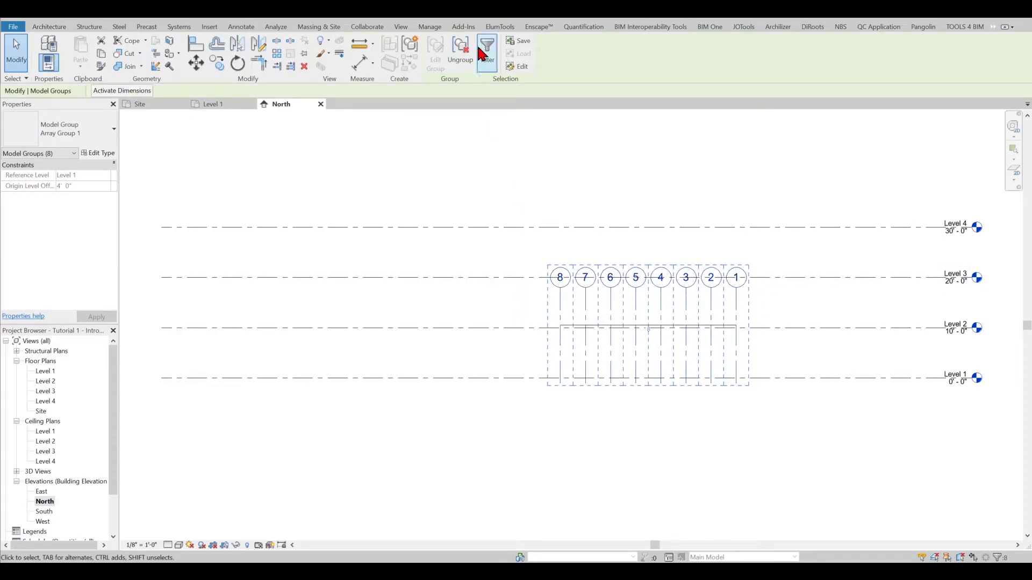
pyautogui.press('Escape')
pyautogui.click(734, 314)
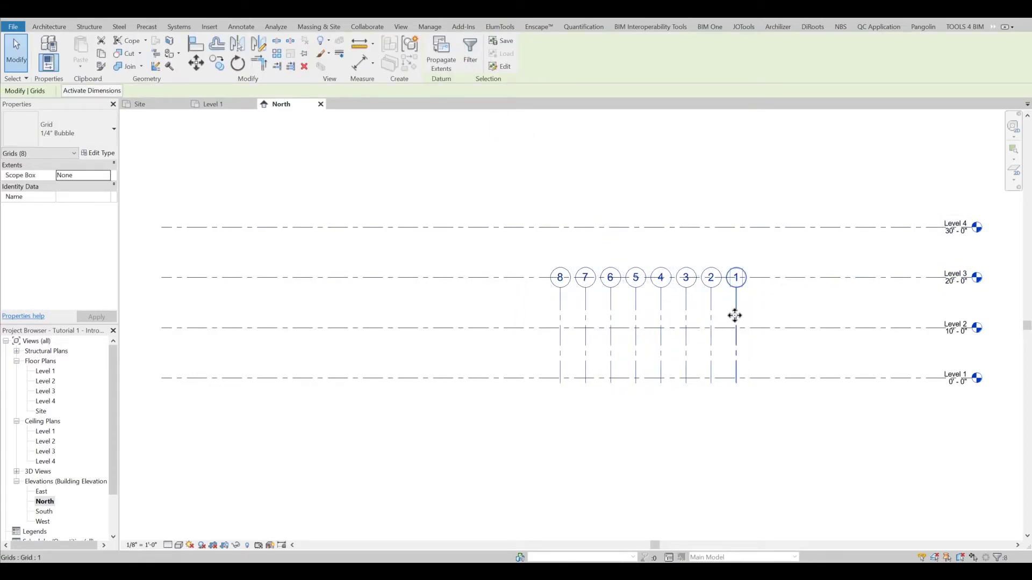
pyautogui.moveTo(735, 256); pyautogui.dragTo(736, 182)
pyautogui.click(750, 253)
# Trim the level lines to end just beyond grids 8 and 1
pyautogui.click(326, 228)
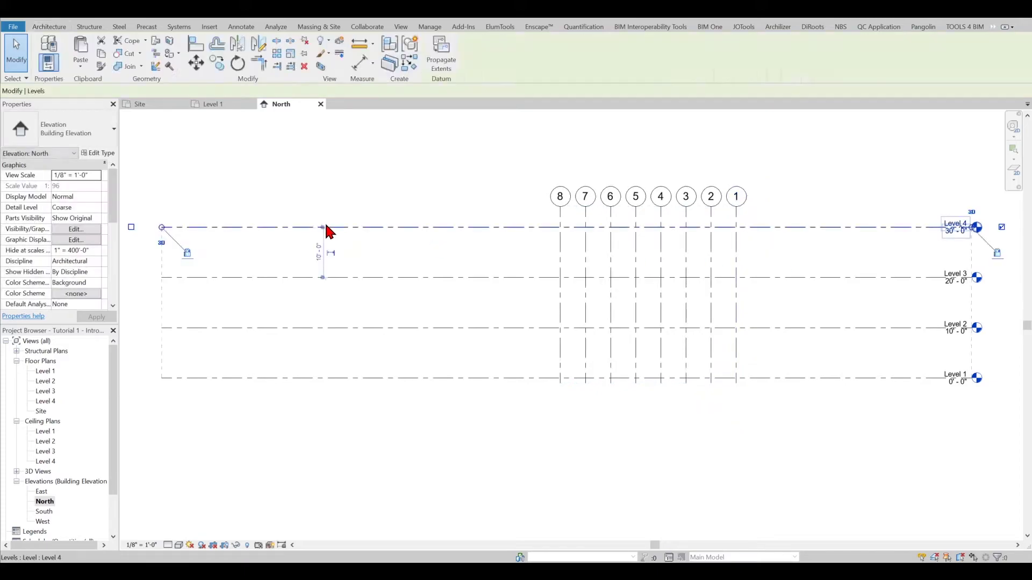
pyautogui.moveTo(162, 228); pyautogui.dragTo(509, 227)
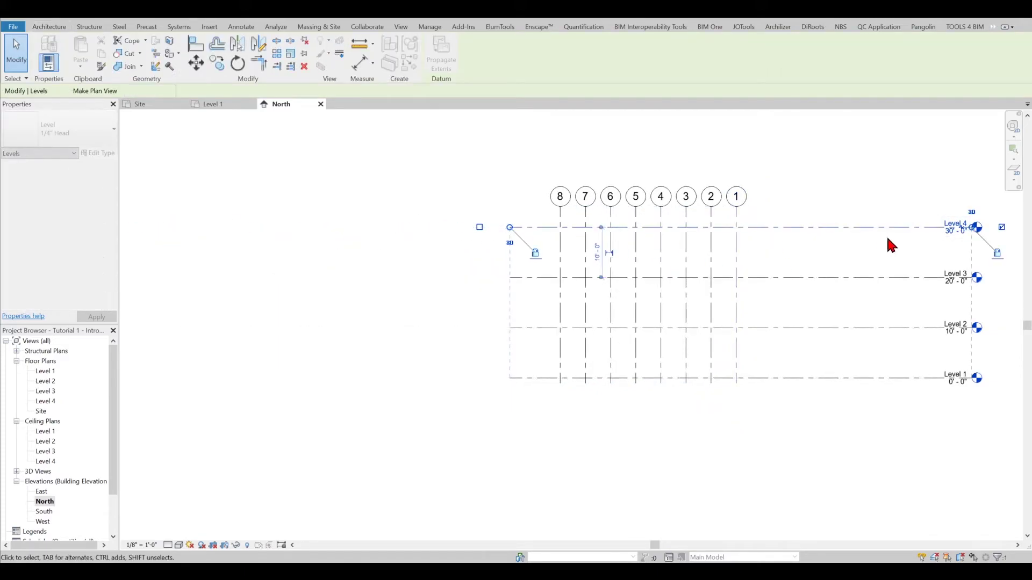
pyautogui.moveTo(971, 227); pyautogui.dragTo(786, 228)
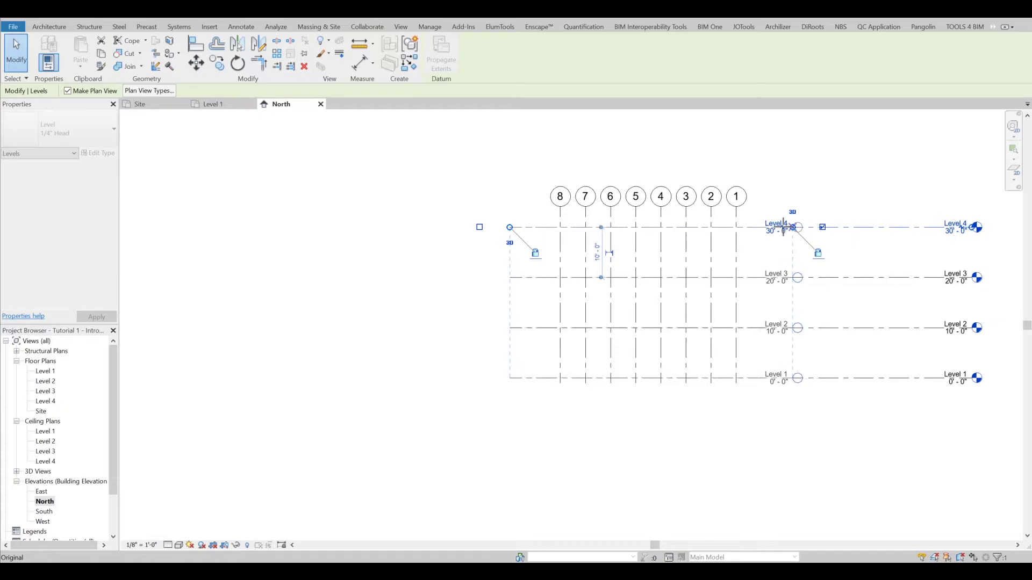
pyautogui.click(804, 202)
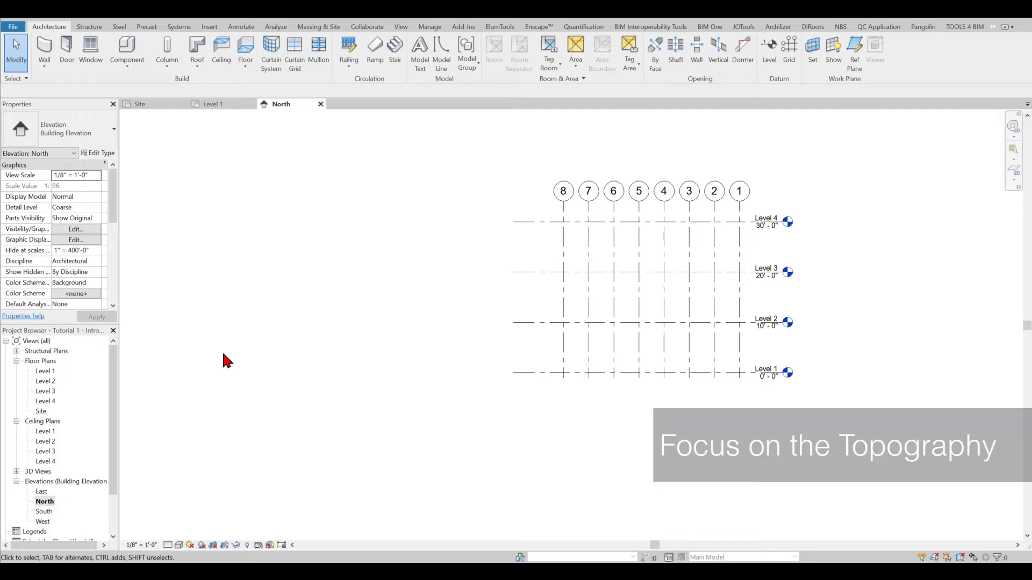
# Open the Site plan to view columns 1–8 crossing rows A–L
pyautogui.doubleClick(47, 410)
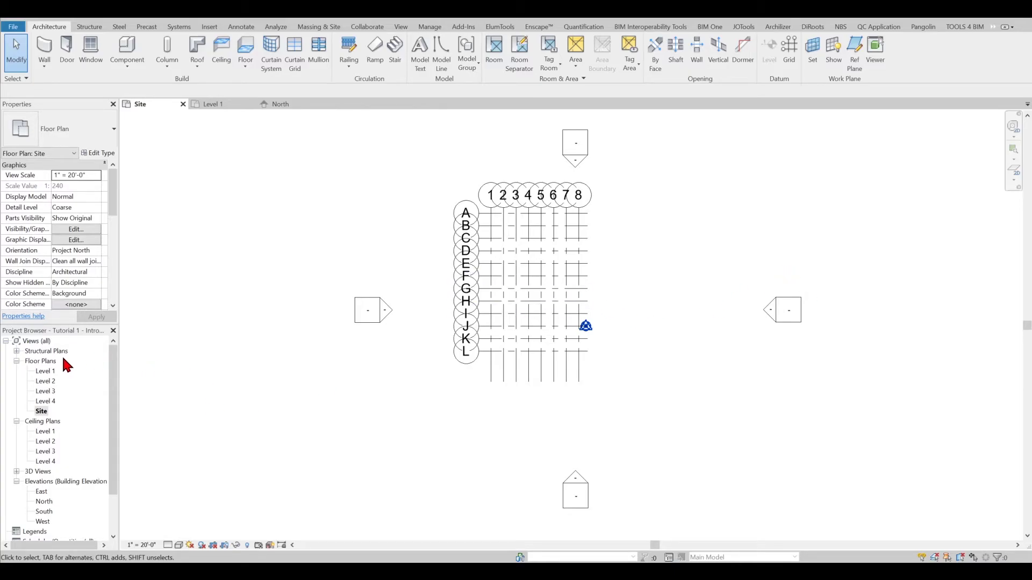
# On Level 1, start a wall of type Exterior - Brick on CMU and open its type properties
pyautogui.doubleClick(45, 372)
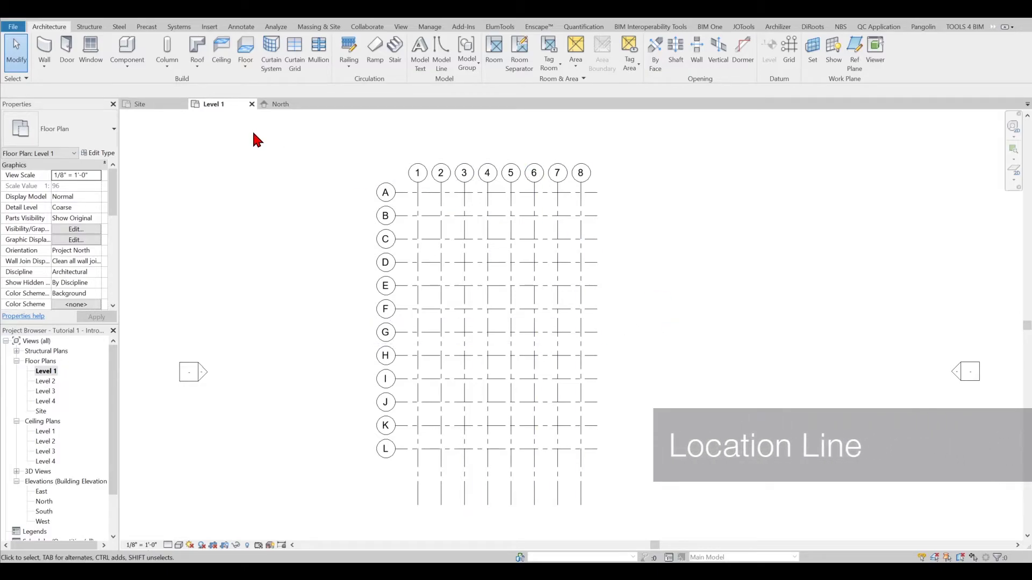
pyautogui.click(47, 54)
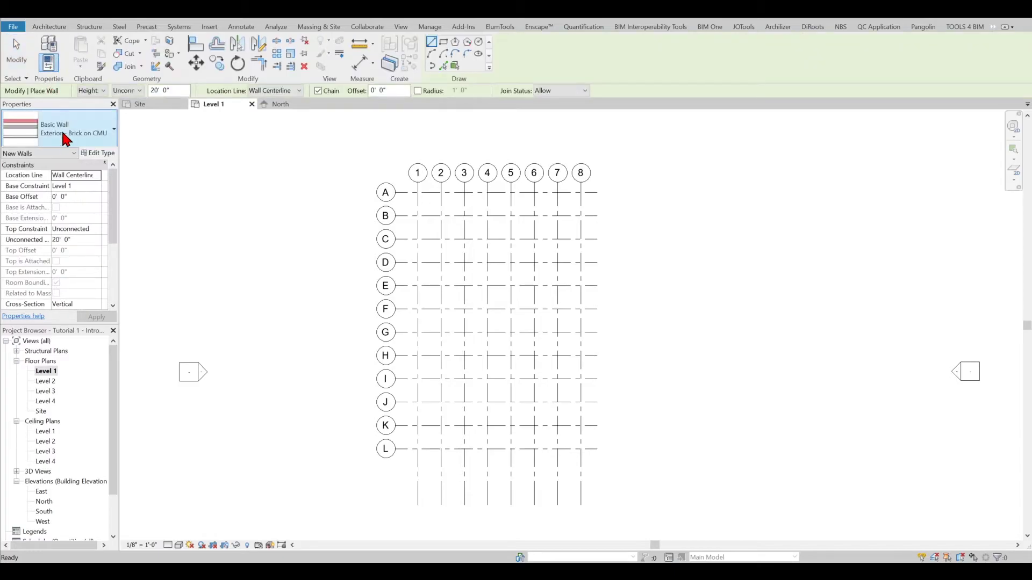
pyautogui.click(65, 135)
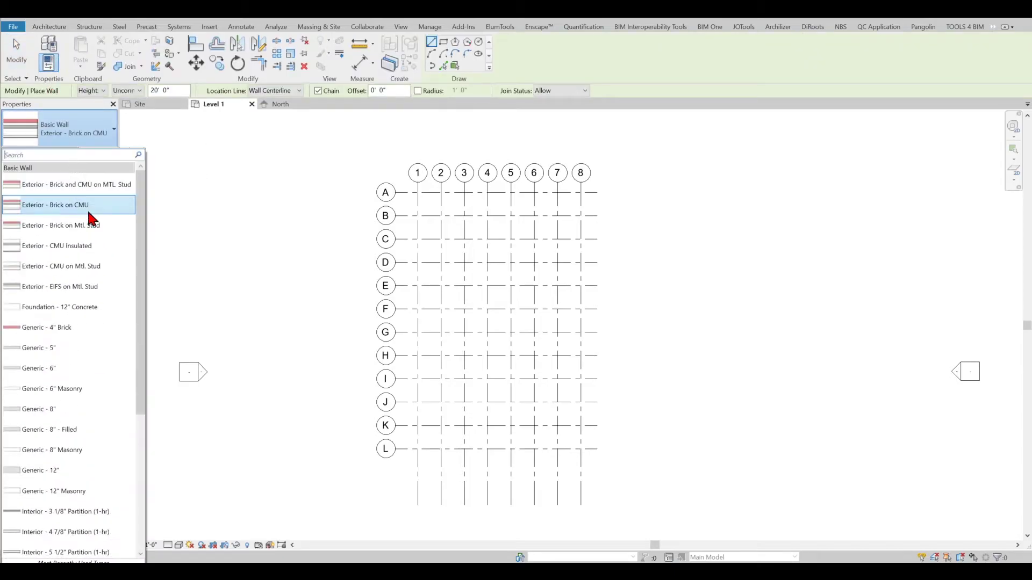
pyautogui.click(85, 144)
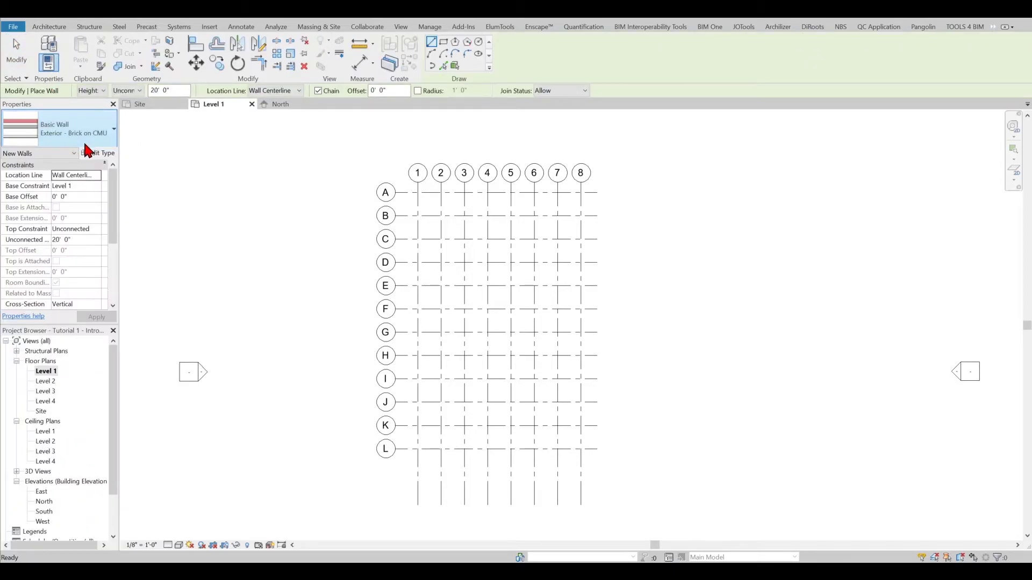
pyautogui.click(100, 152)
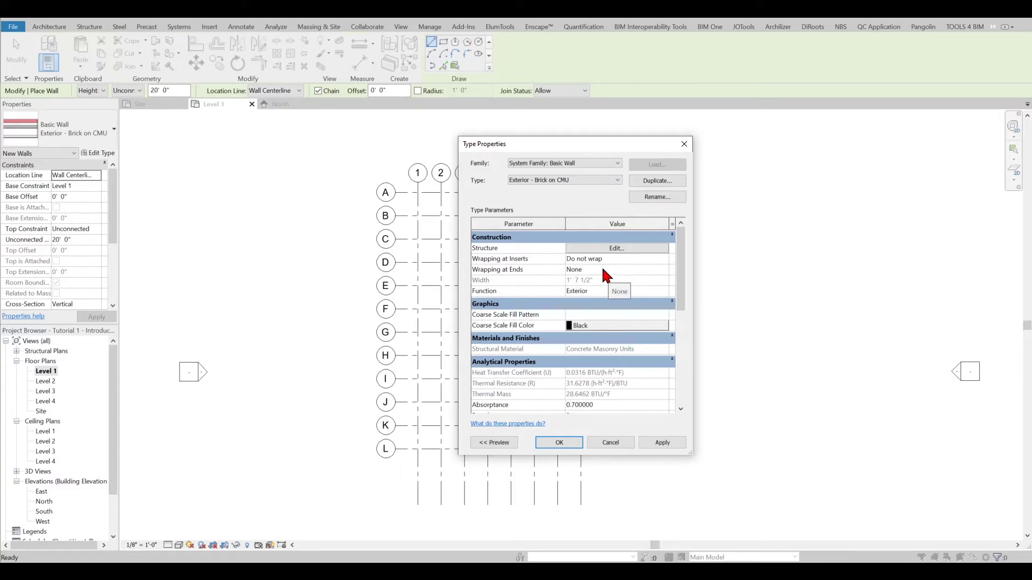
# Inspect the Brick on CMU layers, including the 7 5/8" concrete core, then close both dialogs
pyautogui.click(605, 246)
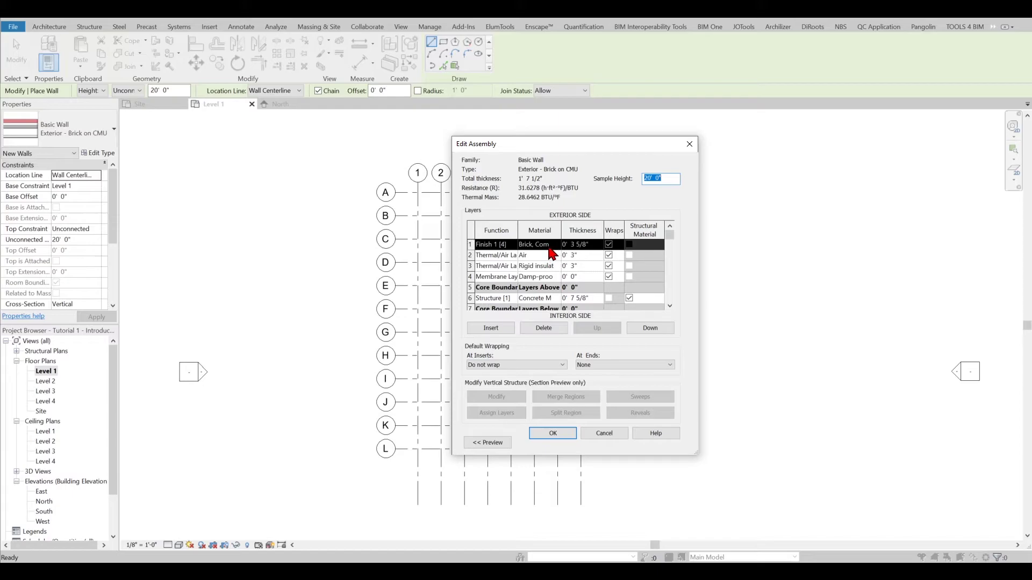
pyautogui.scroll(-1, 551, 269)
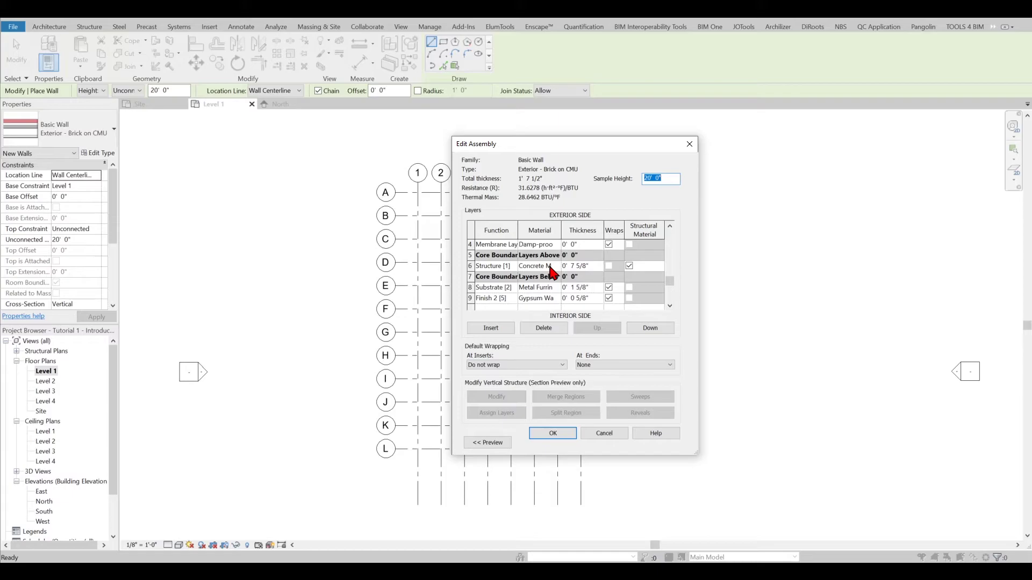
pyautogui.scroll(1, 544, 300)
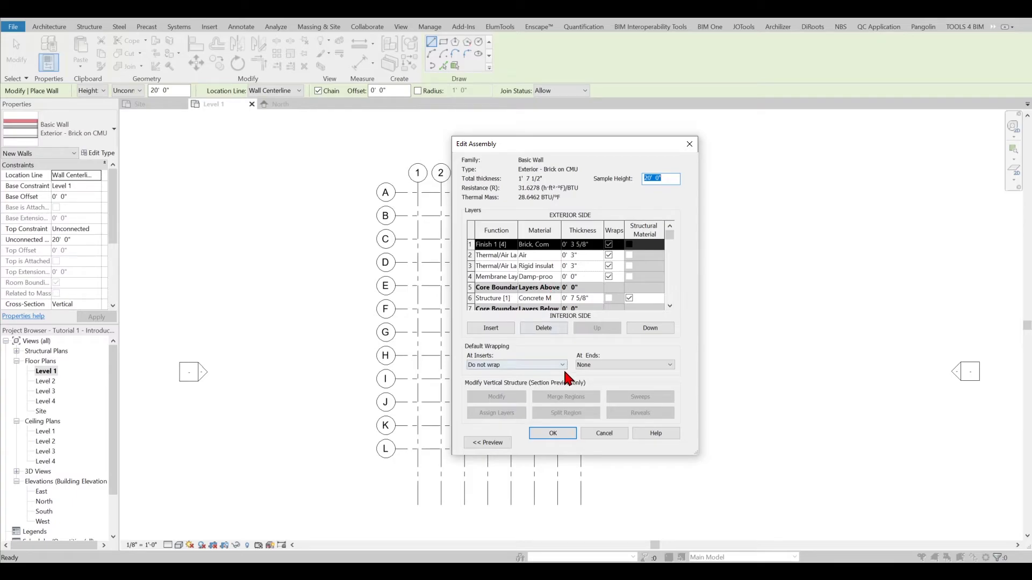
pyautogui.scroll(-1, 550, 294)
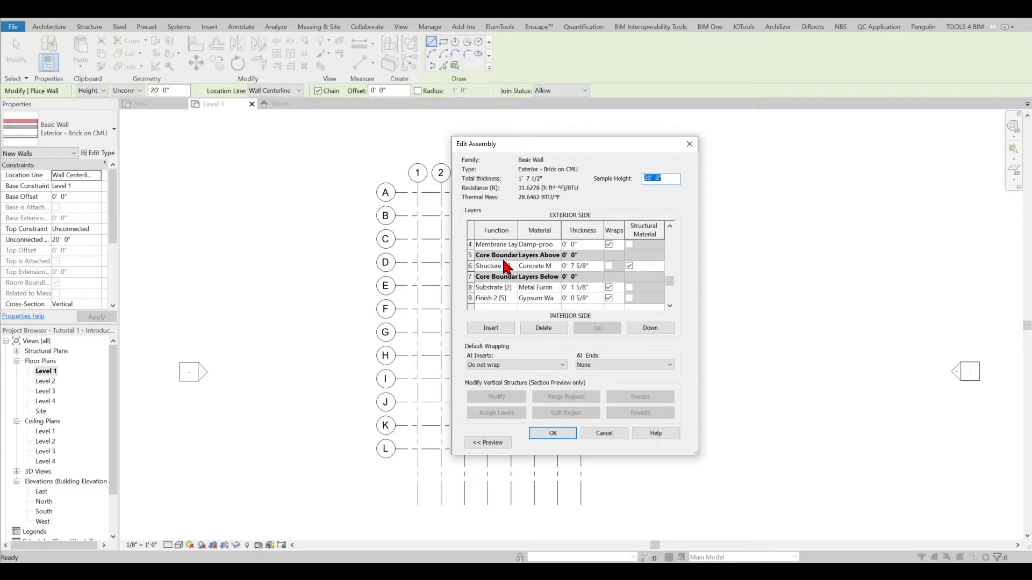
pyautogui.scroll(1, 521, 283)
pyautogui.scroll(-1, 539, 281)
pyautogui.scroll(1, 538, 296)
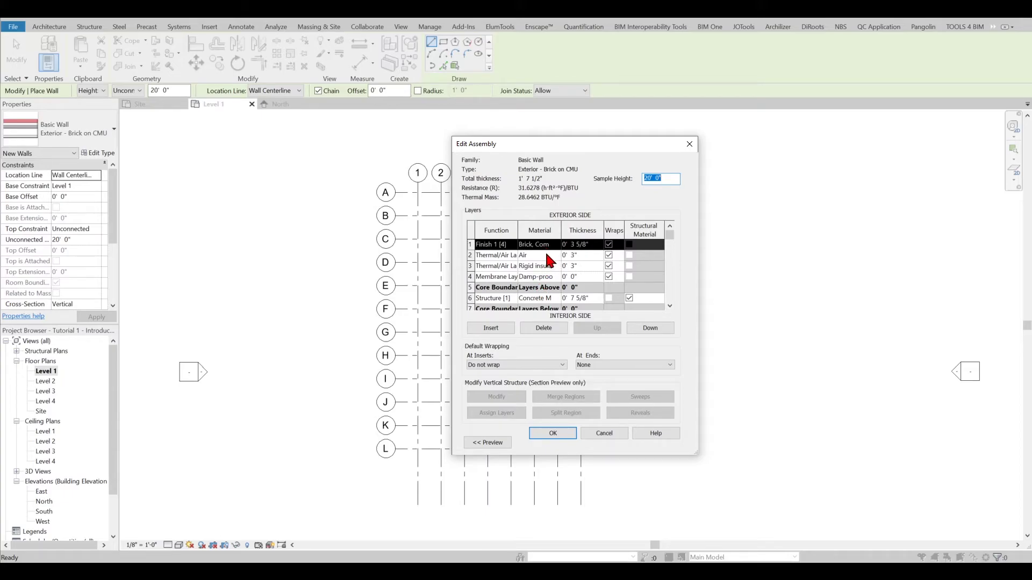
pyautogui.scroll(-1, 550, 260)
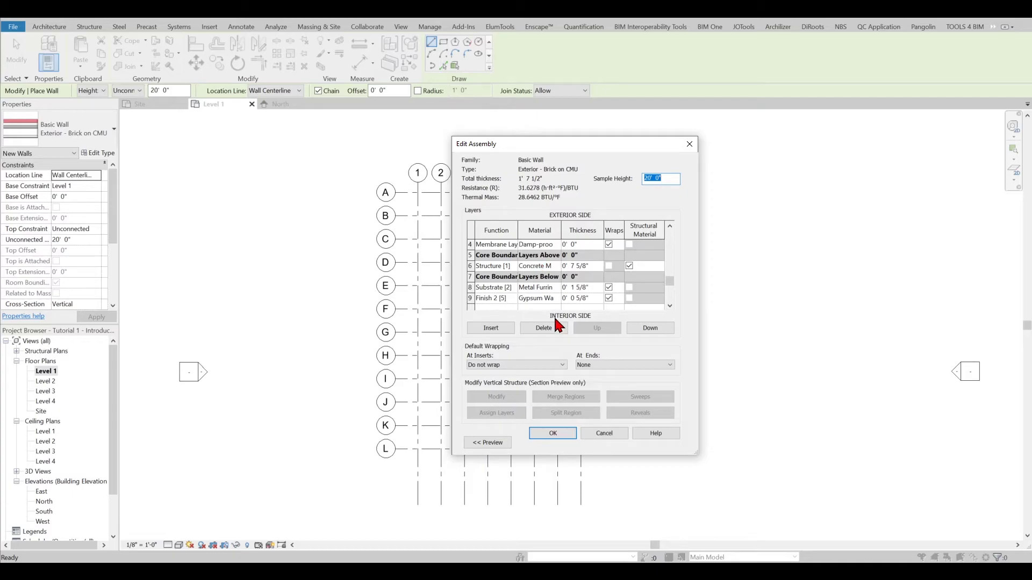
pyautogui.click(563, 433)
pyautogui.click(564, 439)
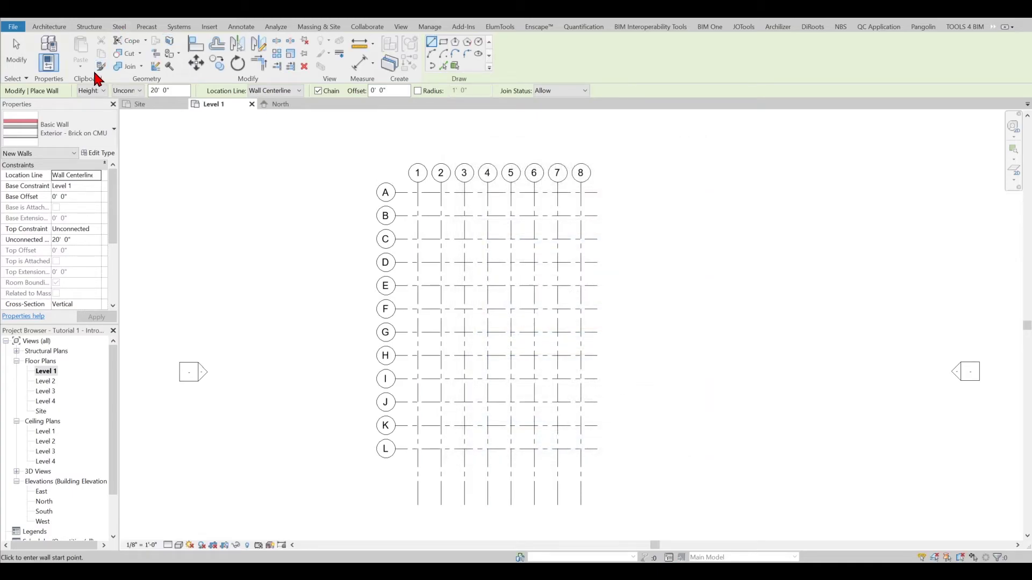
pyautogui.click(277, 91)
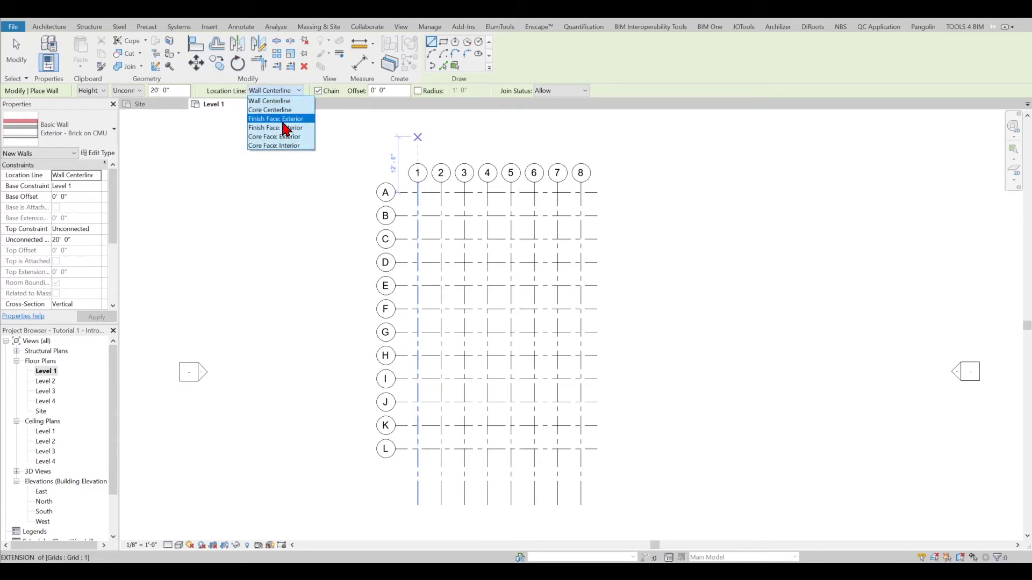
pyautogui.click(284, 137)
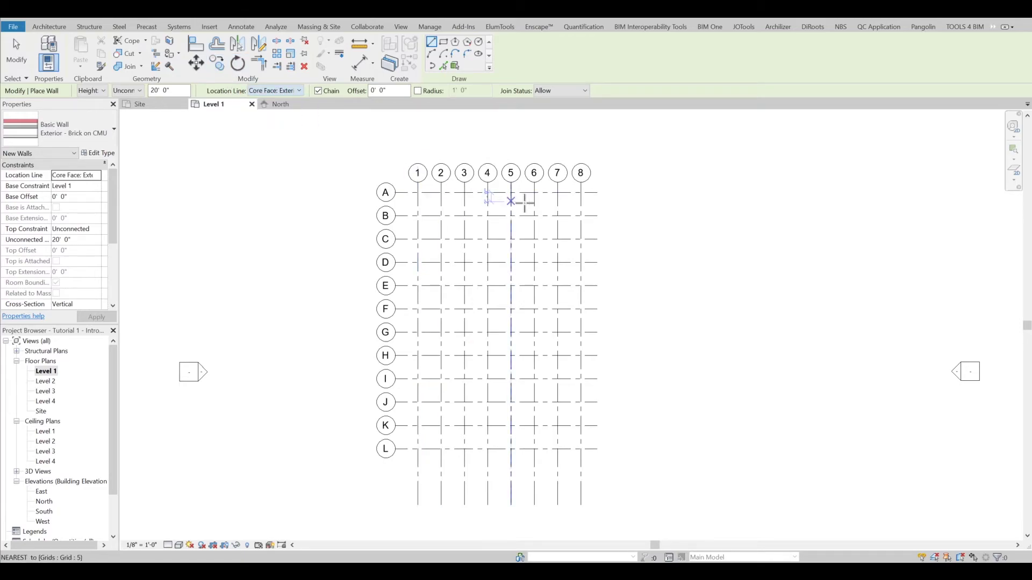
pyautogui.scroll(4, 591, 219)
pyautogui.click(591, 221)
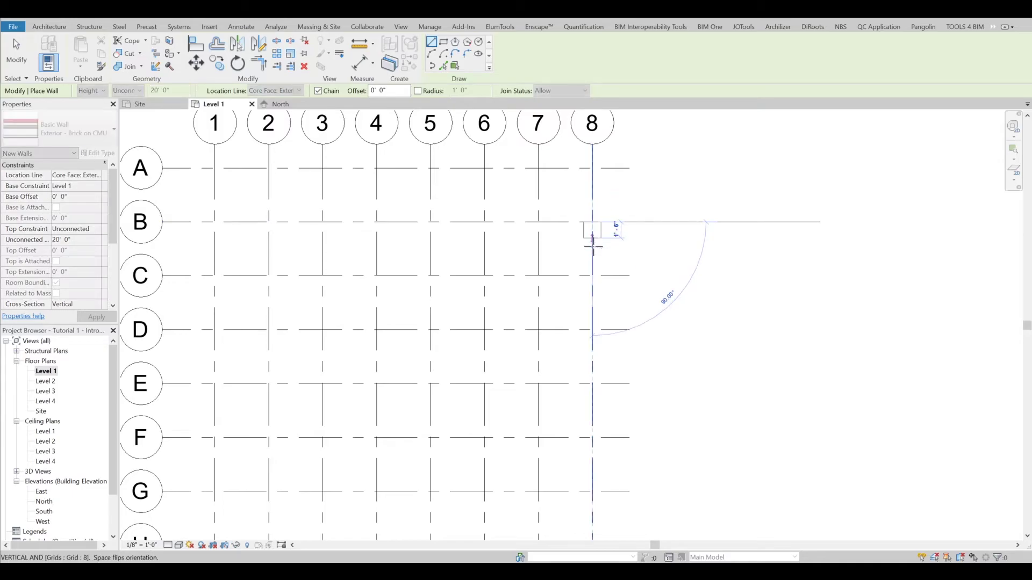
pyautogui.keyDown('ctrl'); pyautogui.scroll(-3, 596, 258); pyautogui.keyUp('ctrl')
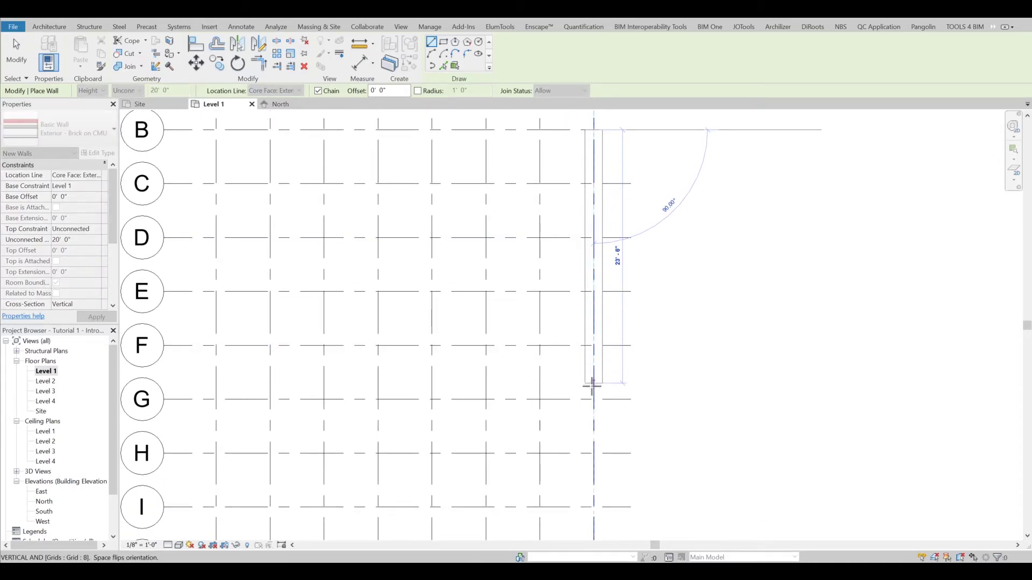
pyautogui.click(594, 410)
pyautogui.press('Escape')
pyautogui.press('Escape')
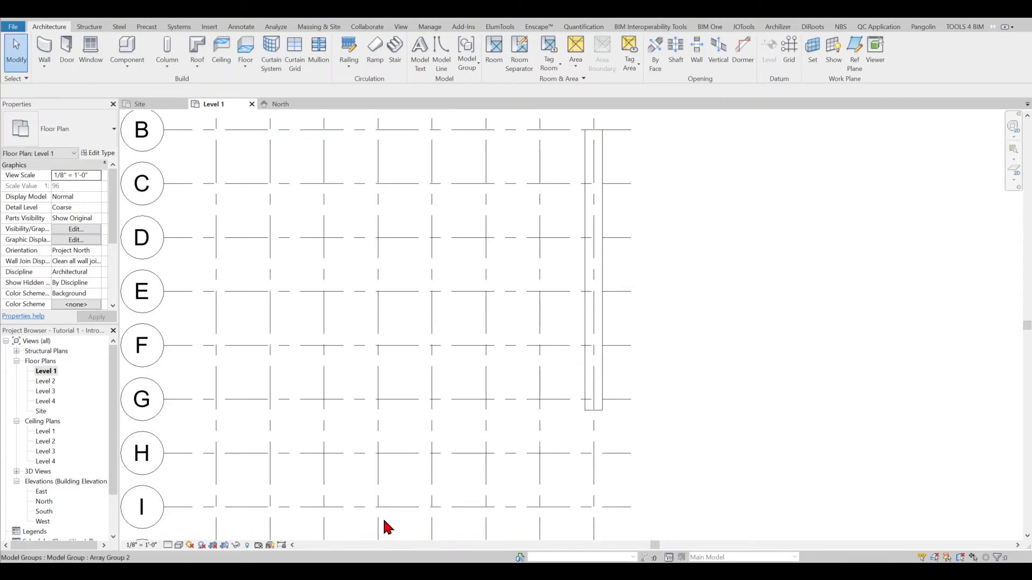
pyautogui.click(170, 545)
pyautogui.click(180, 534)
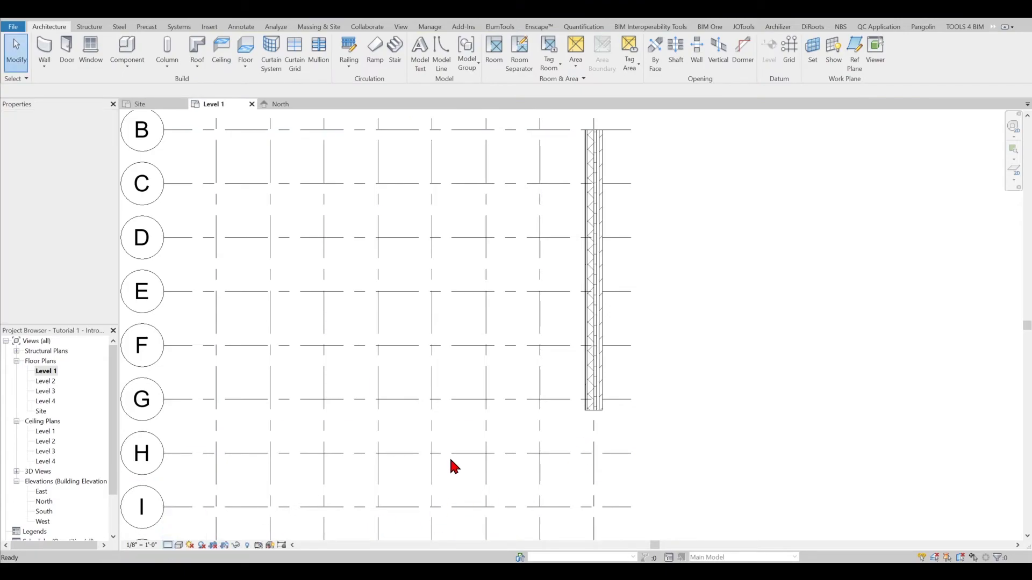
pyautogui.scroll(3, 604, 414)
pyautogui.click(626, 385)
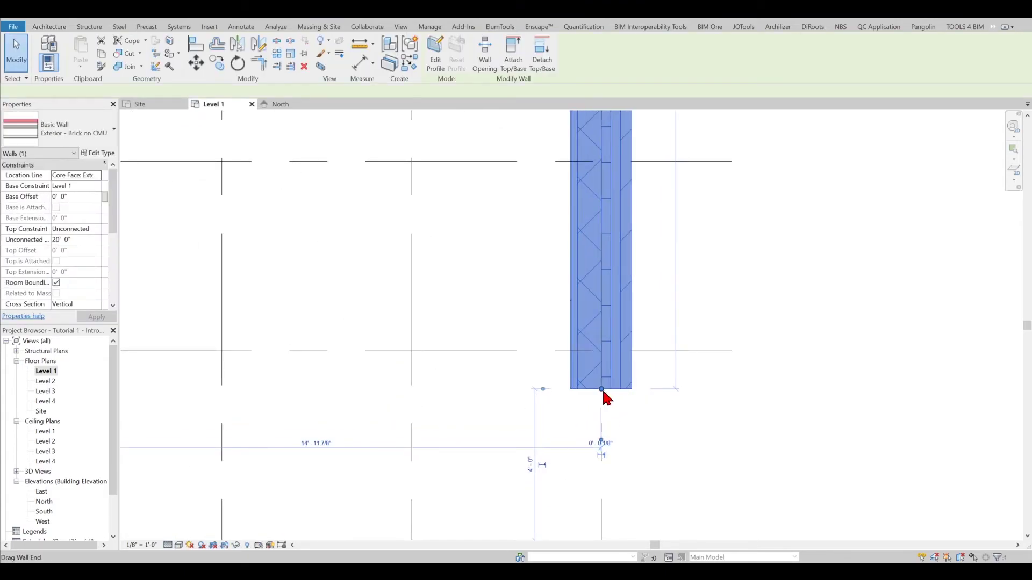
pyautogui.scroll(3, 613, 376)
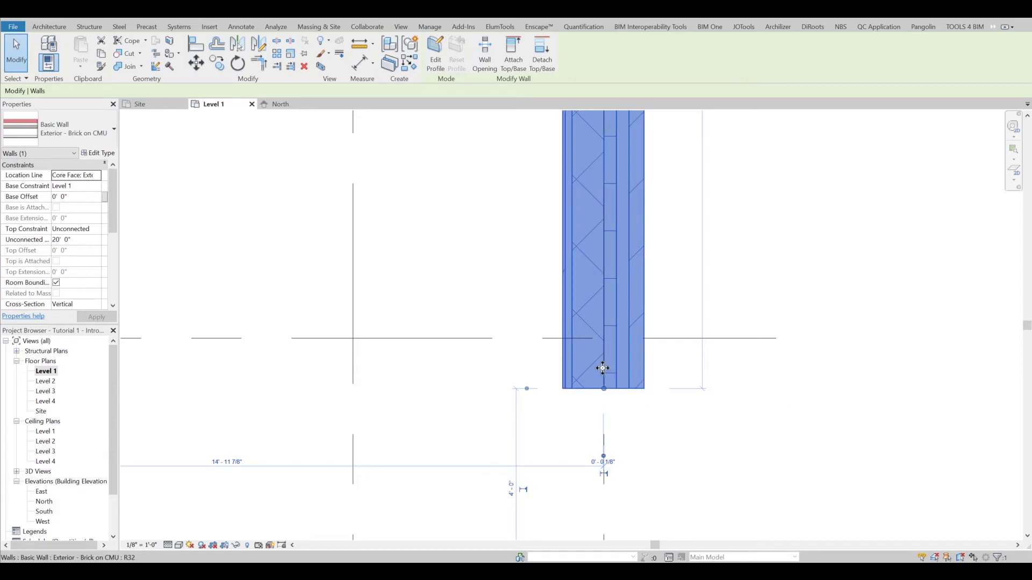
pyautogui.scroll(-5, 540, 373)
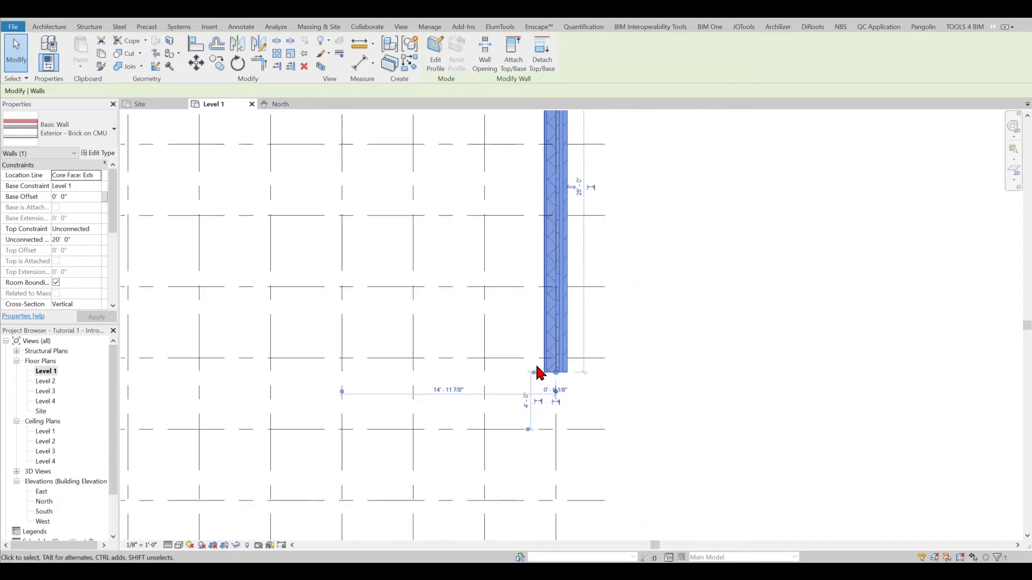
pyautogui.scroll(3, 556, 232)
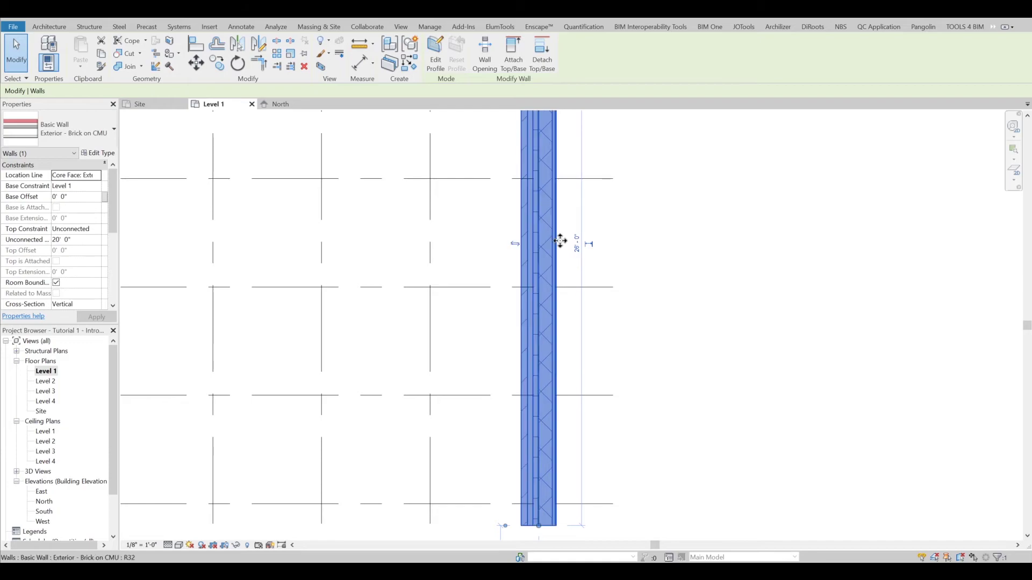
# Flip the grid 8 wall twice so it keeps its original facing, then deselect it
pyautogui.click(560, 245)
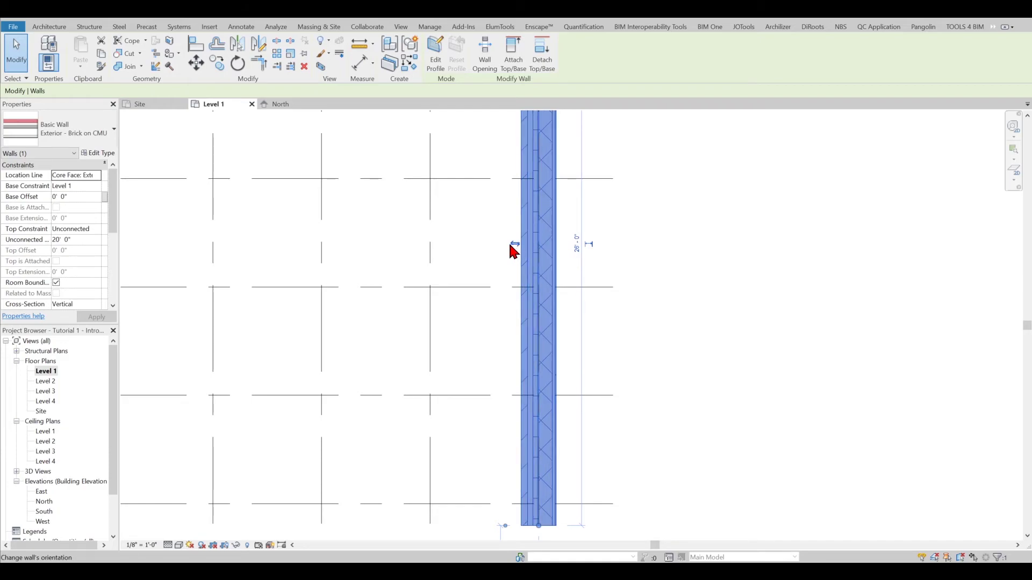
pyautogui.click(516, 247)
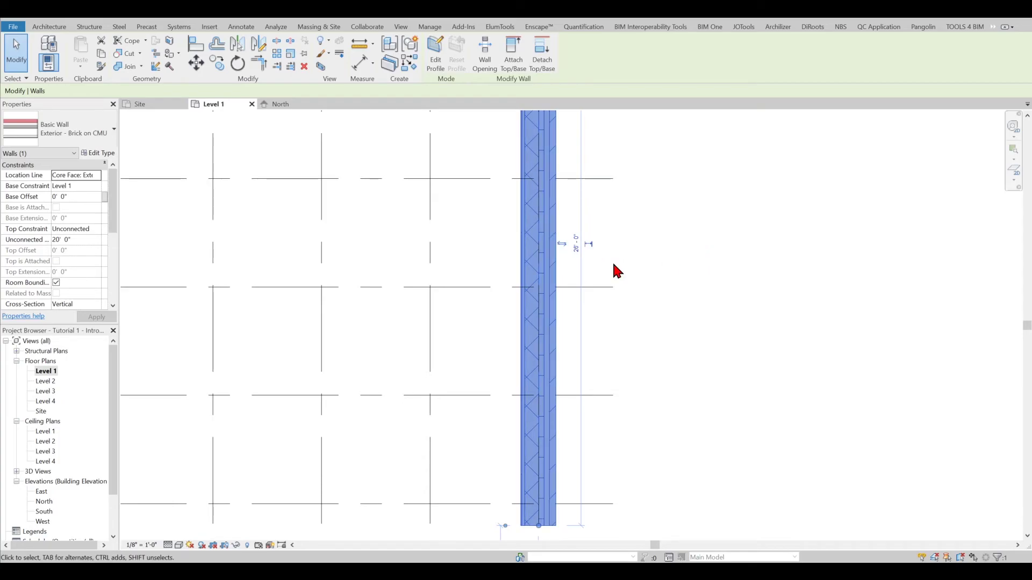
pyautogui.scroll(-1, 615, 269)
pyautogui.click(643, 285)
pyautogui.scroll(-4, 604, 344)
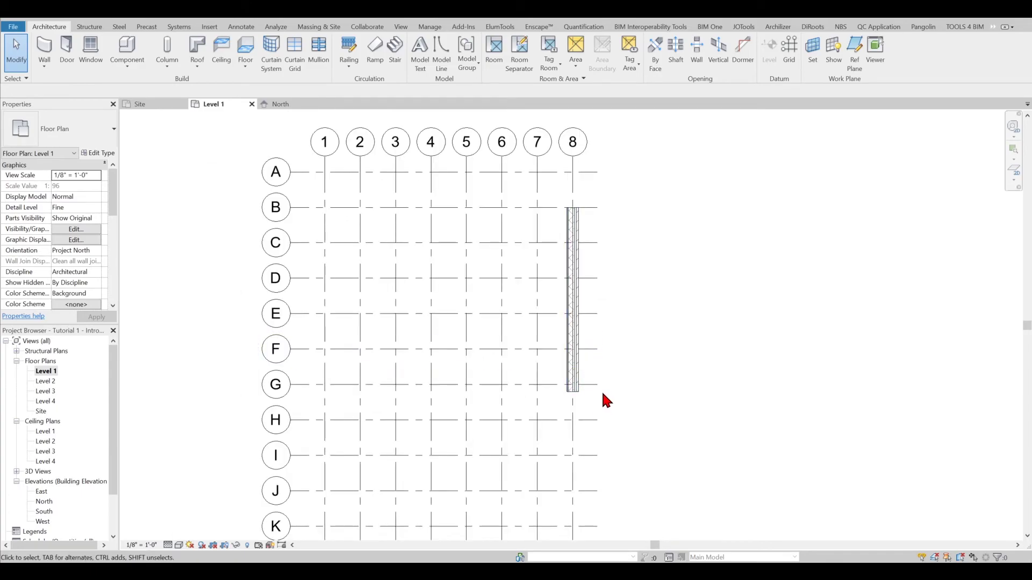
pyautogui.scroll(2, 603, 394)
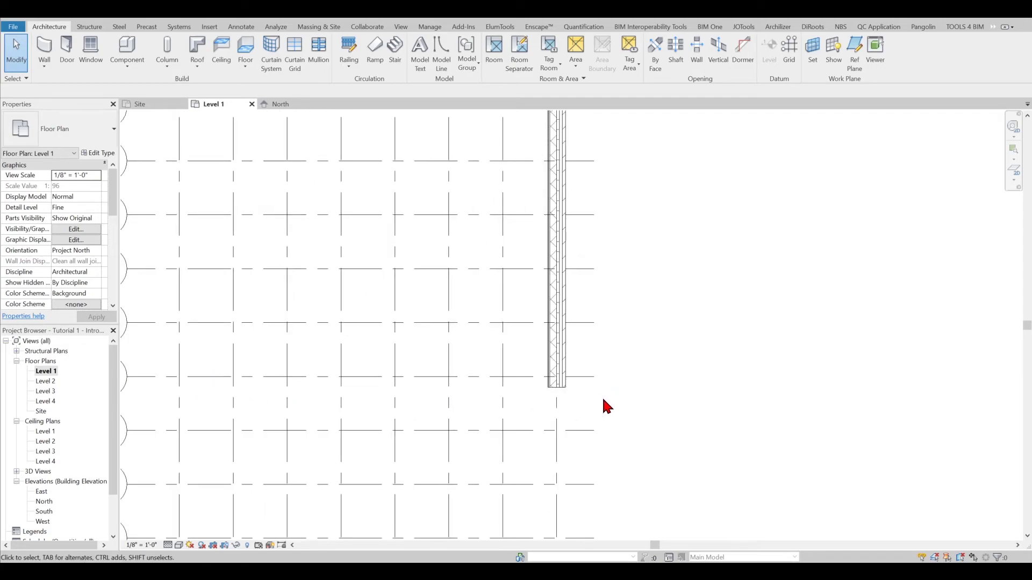
pyautogui.scroll(2, 572, 418)
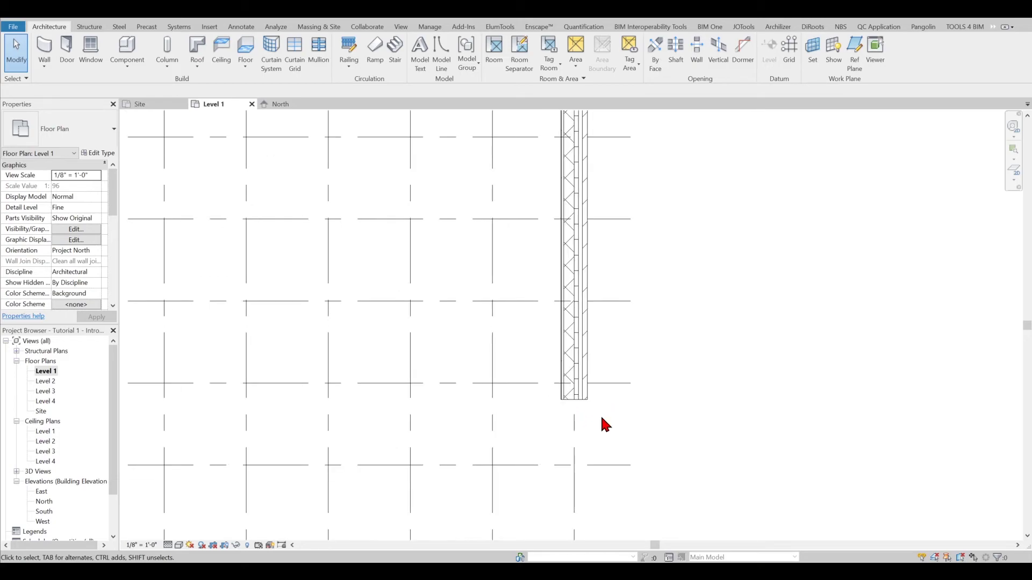
pyautogui.scroll(-2, 672, 374)
# Draw a vertical detail line with LI along the grid D extension, east of the grid 8 wall
pyautogui.press('l')
pyautogui.press('i')
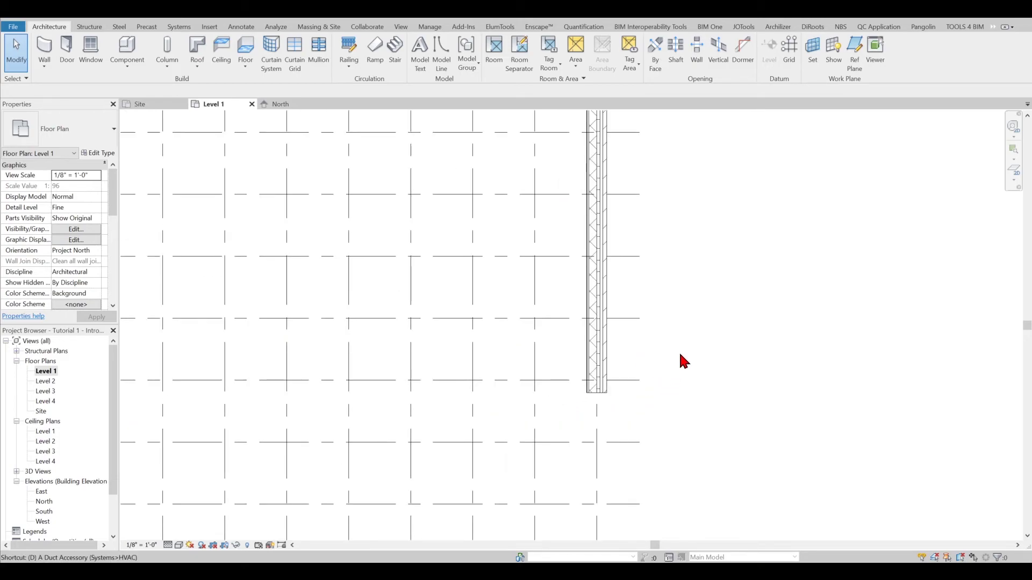
pyautogui.click(698, 194)
pyautogui.click(698, 504)
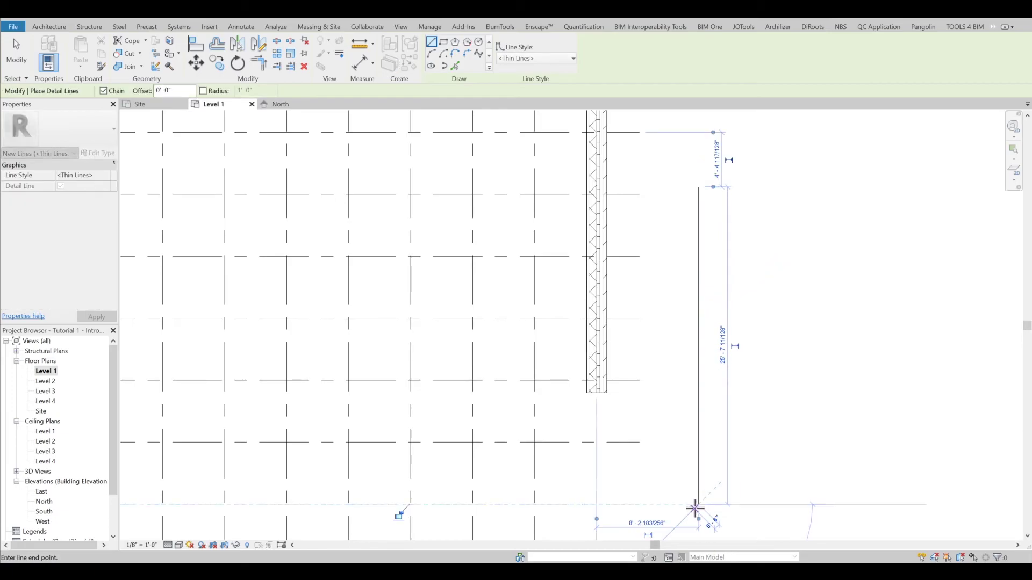
pyautogui.press('Escape')
pyautogui.press('Escape')
# Add an aligned dimension with DI from the grid 8 wall to the detail line
pyautogui.press('d')
pyautogui.press('i')
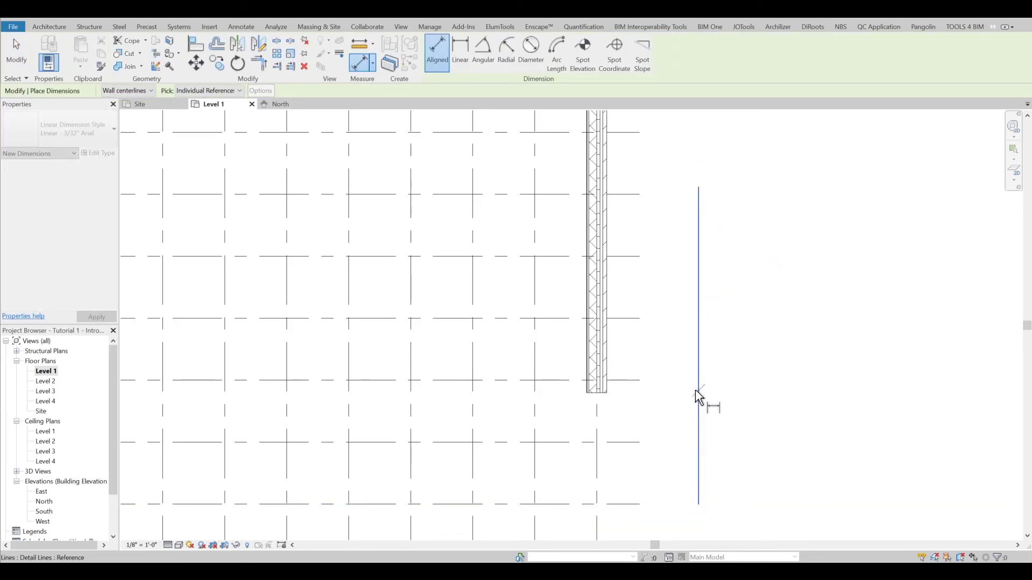
pyautogui.scroll(1, 601, 358)
pyautogui.scroll(1, 600, 357)
pyautogui.click(594, 362)
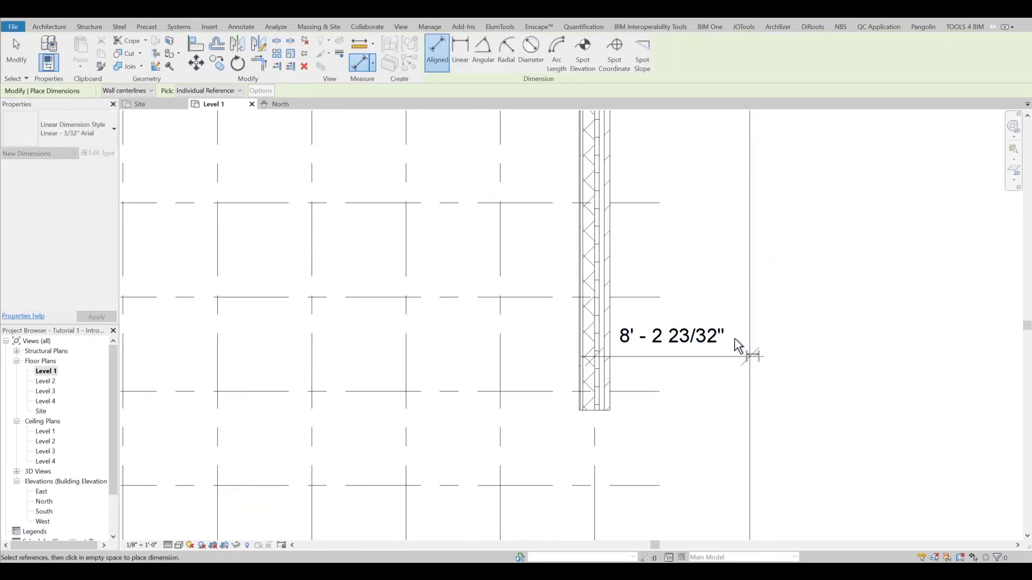
pyautogui.click(740, 345)
pyautogui.press('Escape')
pyautogui.press('Escape')
pyautogui.click(748, 317)
# Set the detail line's distance from the wall to 8'-0", then correct it to 10'-0"
pyautogui.click(671, 338)
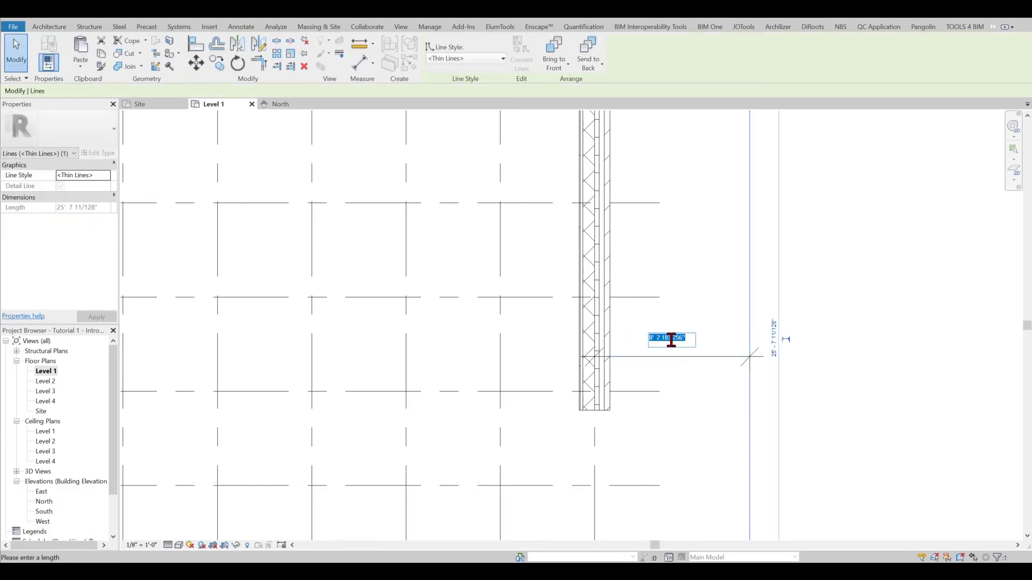
pyautogui.write('8')
pyautogui.press('Return')
pyautogui.click(850, 357)
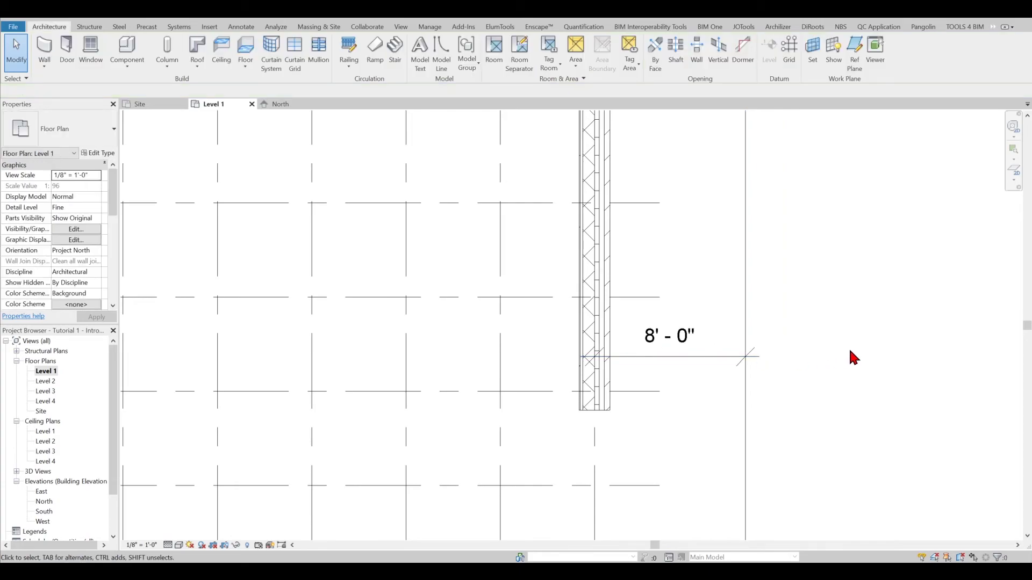
pyautogui.click(745, 412)
pyautogui.click(666, 339)
pyautogui.write('10')
pyautogui.press('Return')
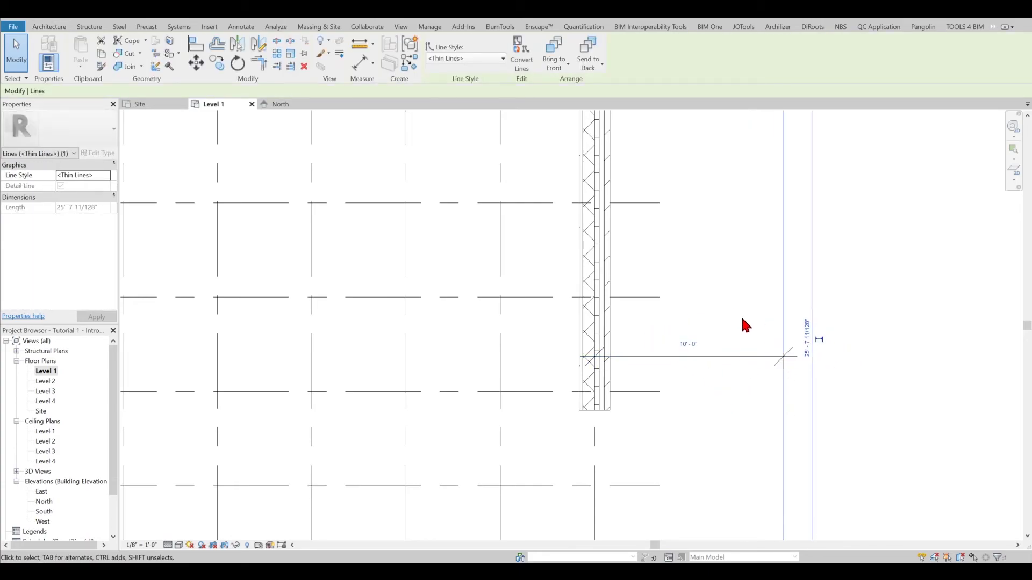
pyautogui.click(739, 317)
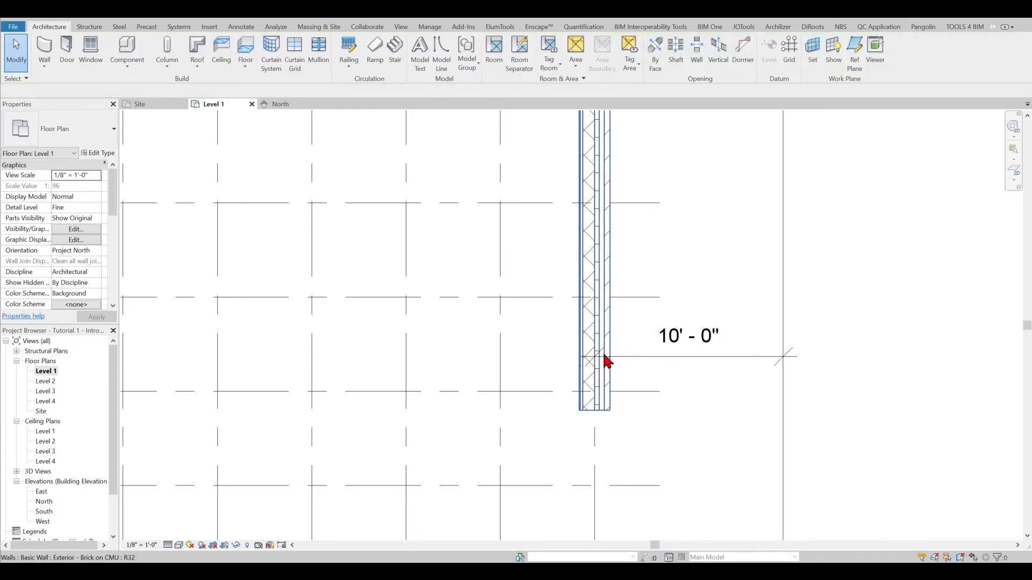
# Set the Brick on CMU wall type's layers to 4" rigid insulation and 1/2" air space
pyautogui.click(604, 389)
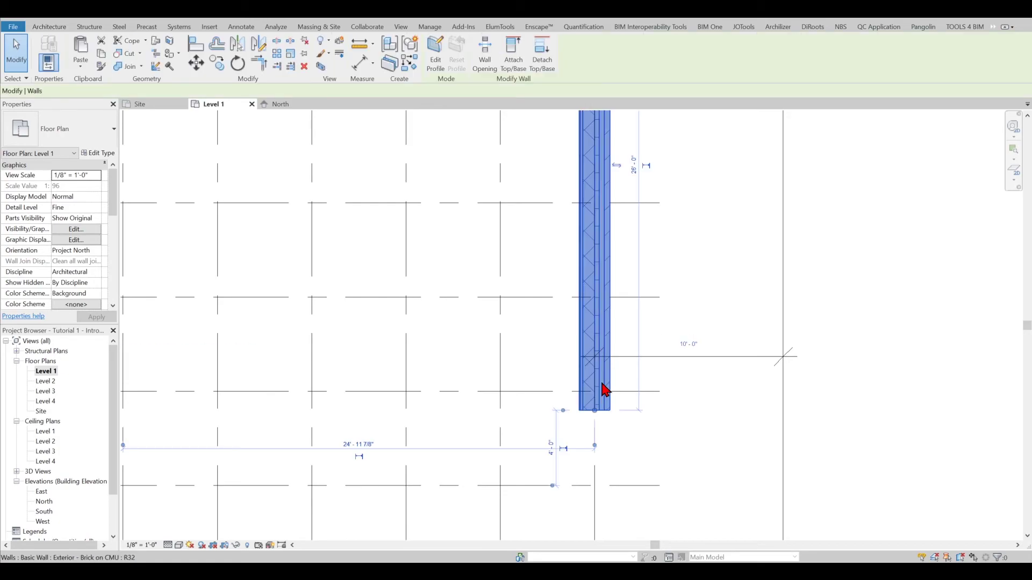
pyautogui.click(97, 153)
pyautogui.click(597, 250)
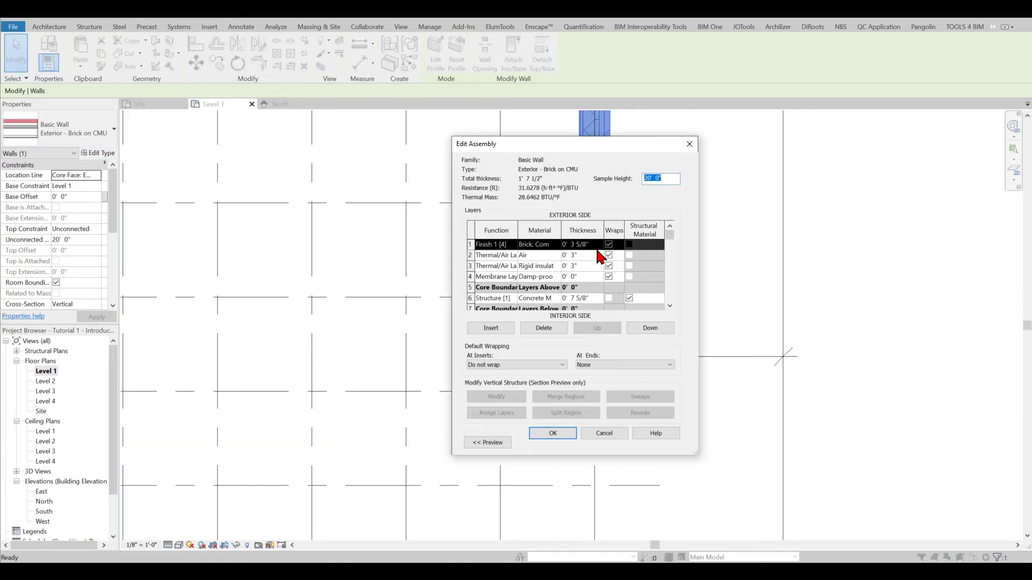
pyautogui.click(574, 267)
pyautogui.doubleClick(571, 268)
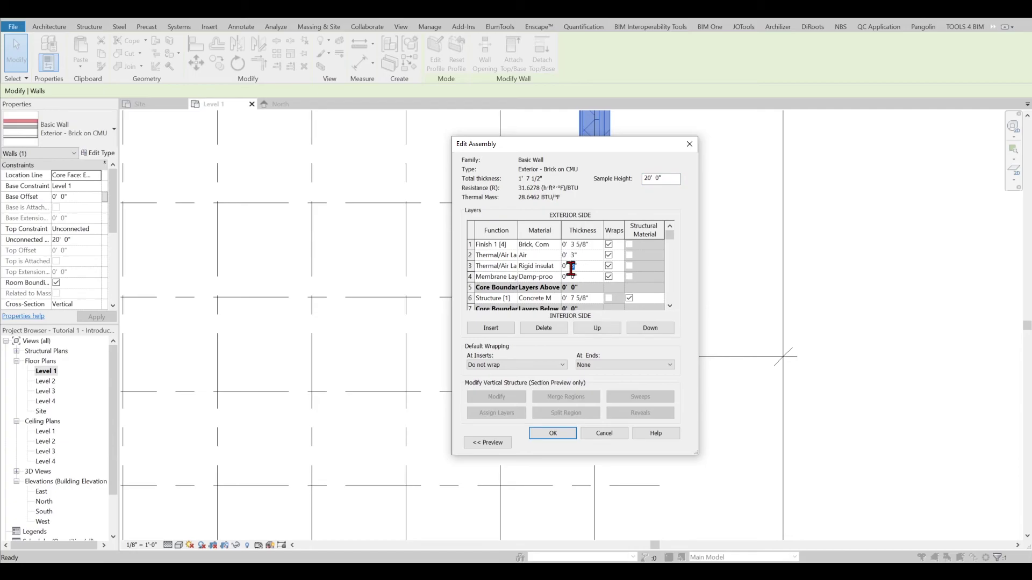
pyautogui.click(574, 256)
pyautogui.press('Tab')
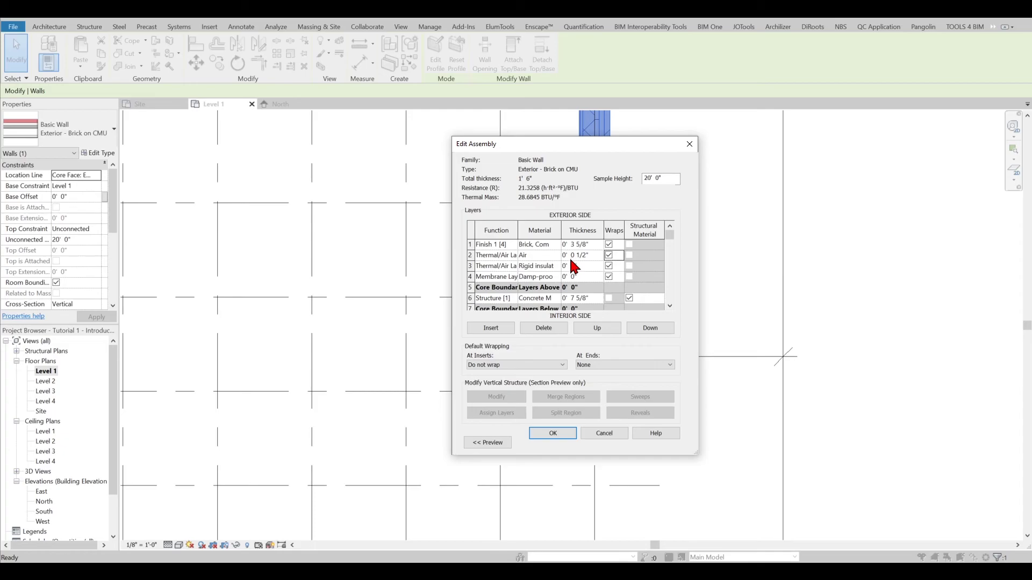
pyautogui.click(553, 433)
pyautogui.click(556, 441)
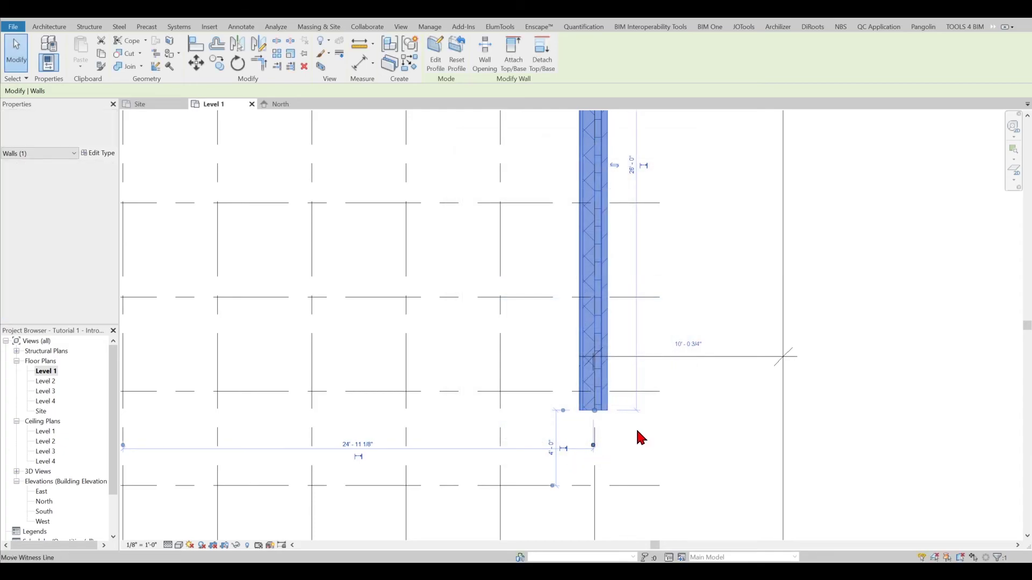
# Move the 10'-0 3/4" dimension's wall reference onto the wall face so it reads 9'-11 7/8"
pyautogui.click(877, 413)
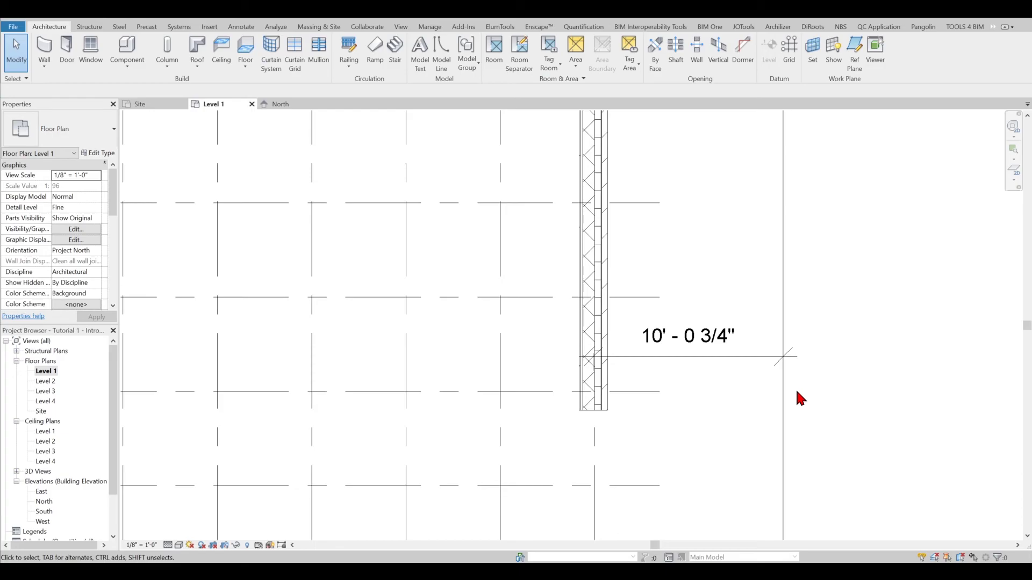
pyautogui.click(630, 363)
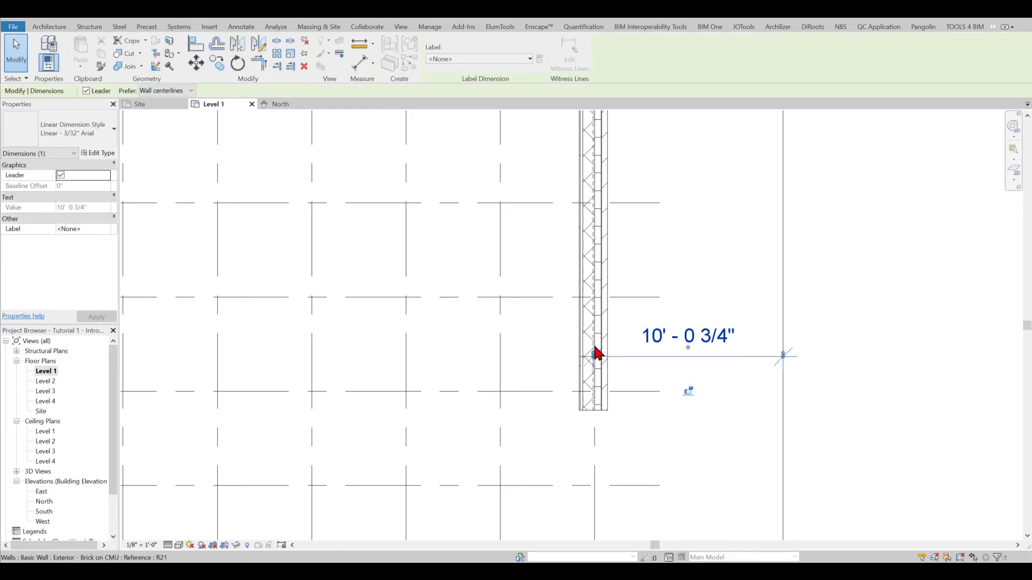
pyautogui.moveTo(598, 354); pyautogui.dragTo(594, 350)
pyautogui.click(617, 375)
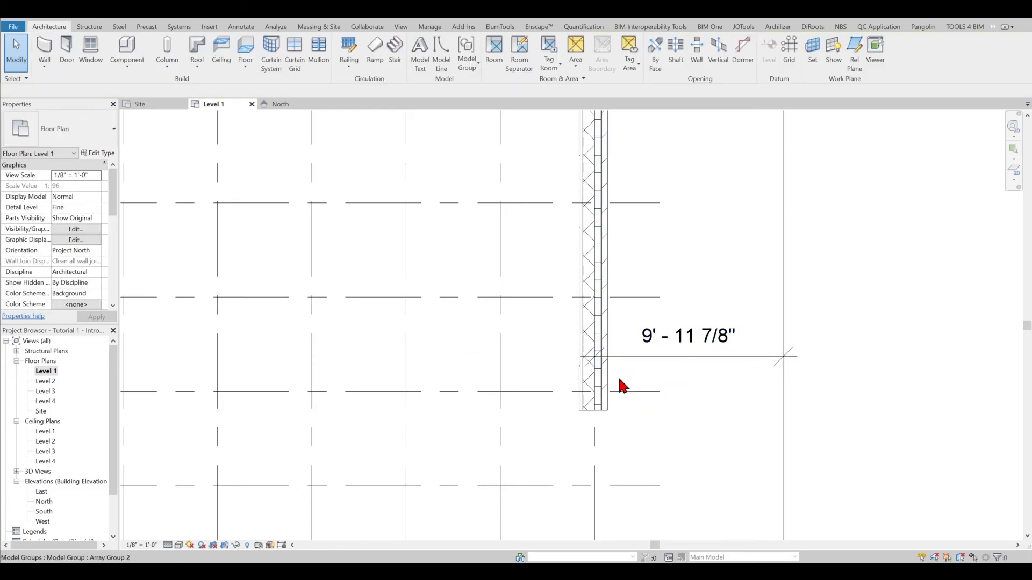
pyautogui.scroll(3, 617, 375)
pyautogui.click(643, 330)
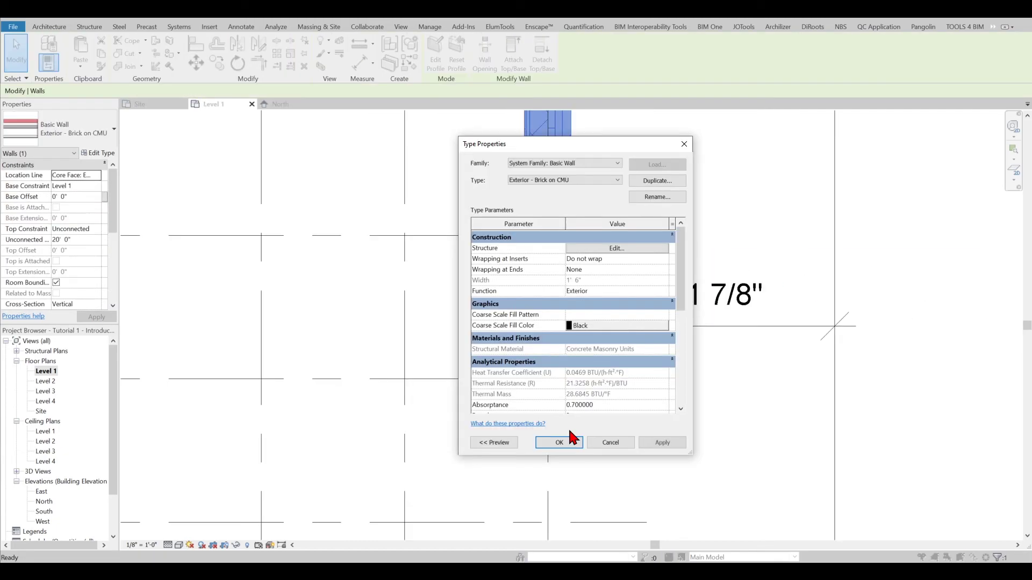
pyautogui.click(558, 442)
pyautogui.click(629, 406)
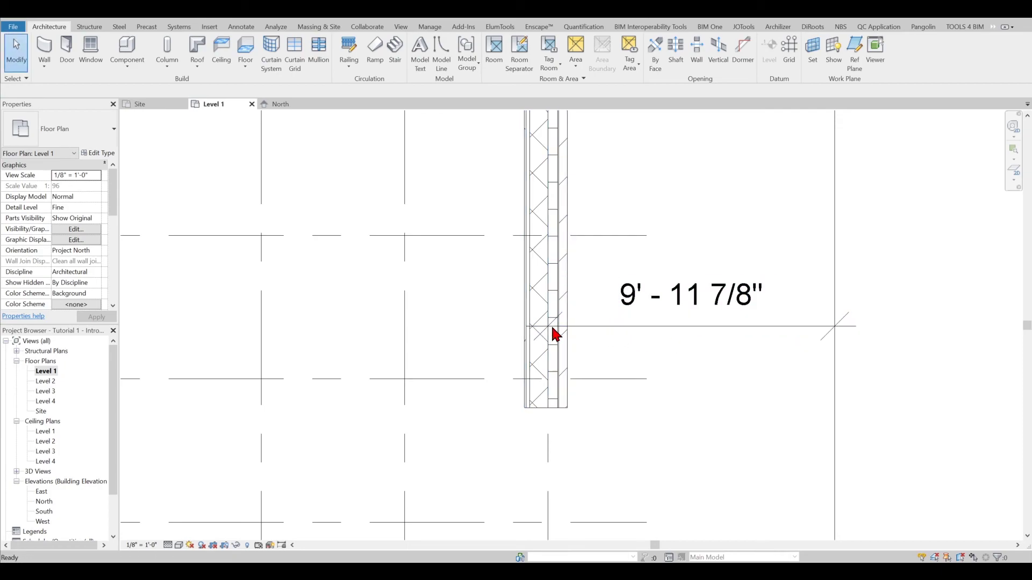
pyautogui.scroll(-3, 650, 355)
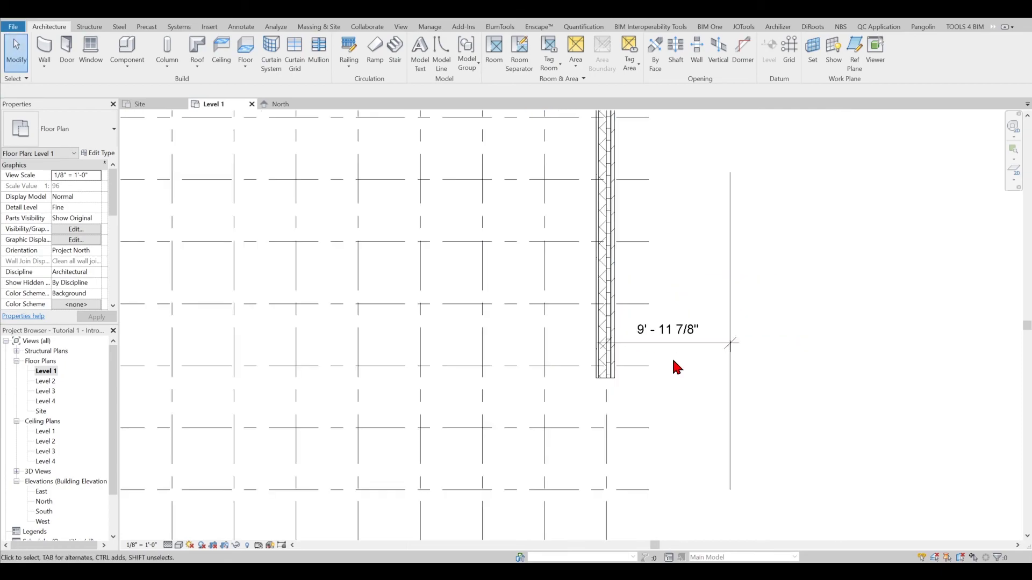